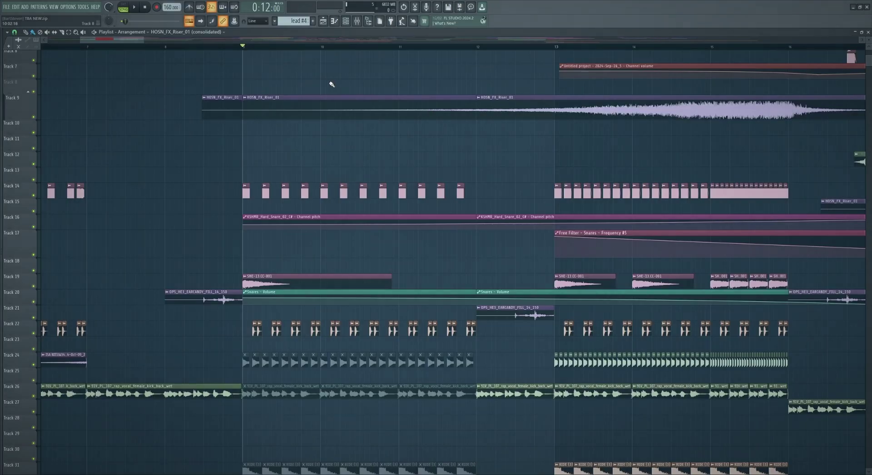
Step: Select bars 9–12 in the ruler and consolidate them into a single audio clip with Ctrl+Alt+C
{"action": "left_click_drag", "start_coordinate": [243, 48], "coordinate": [476, 50]}
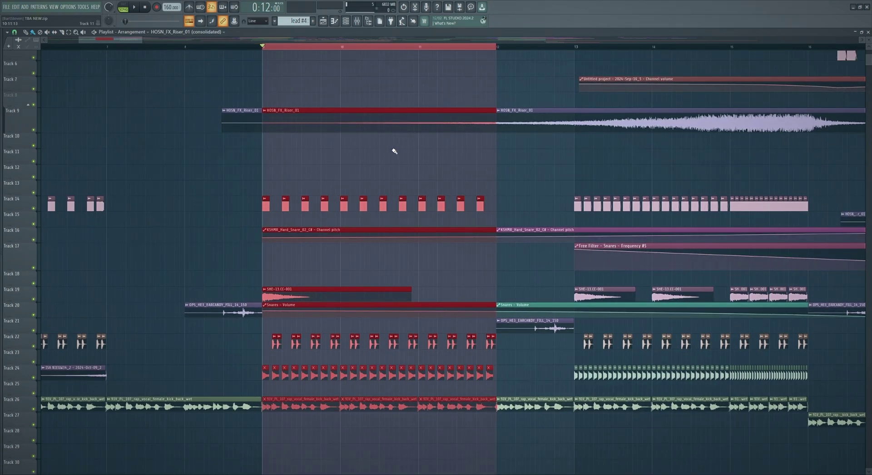
{"action": "key", "text": "ctrl+alt+c"}
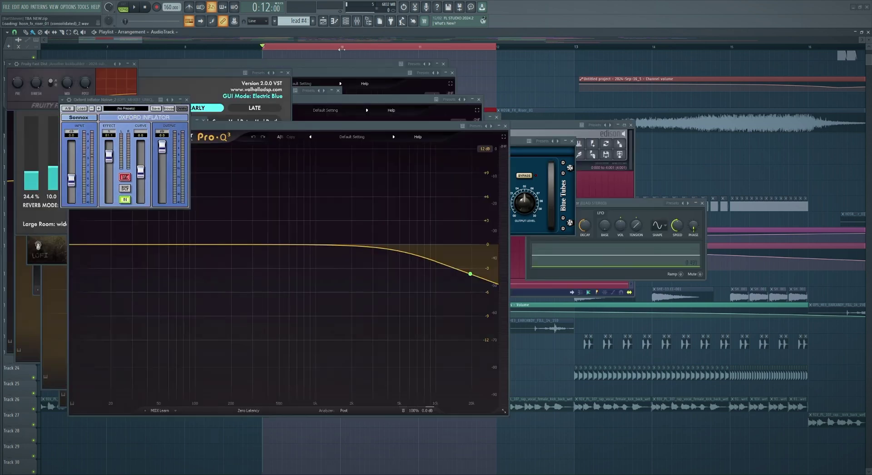
{"action": "scroll", "coordinate": [331, 132], "scroll_direction": "down", "scroll_amount": 3}
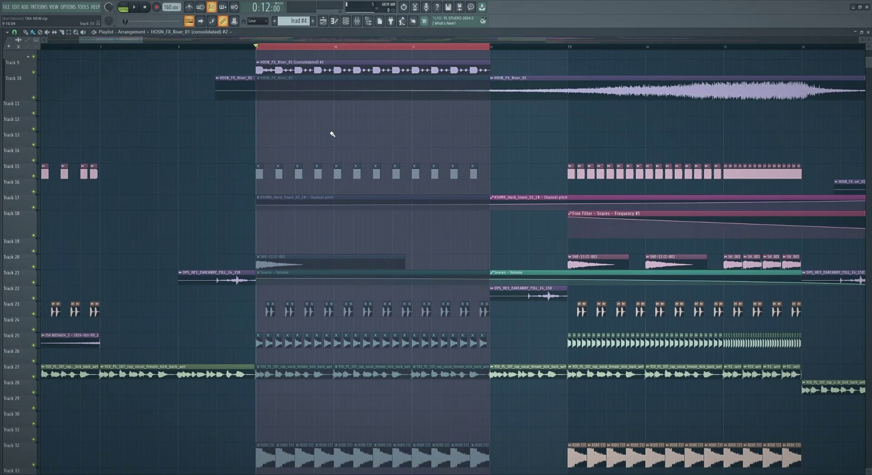
{"action": "scroll", "coordinate": [336, 181], "scroll_direction": "up", "scroll_amount": 3}
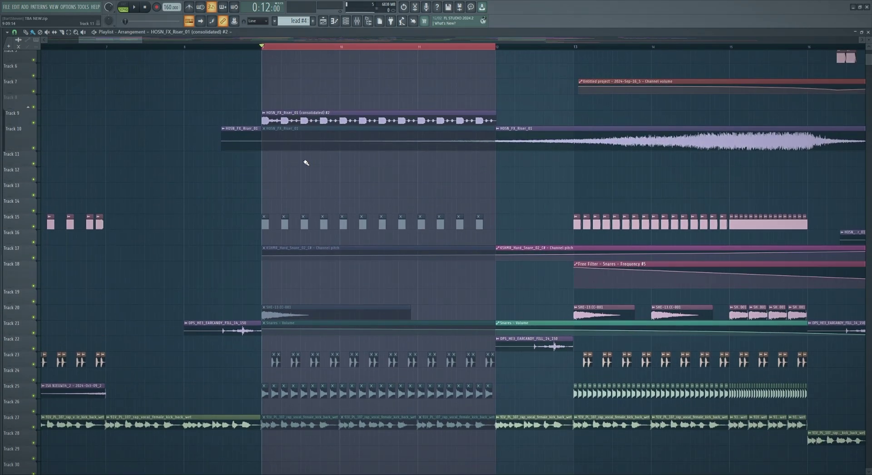
Step: Unmute the original riser, snare, automation and SHE-13 clips to compare, then undo
{"action": "left_click", "coordinate": [295, 141]}
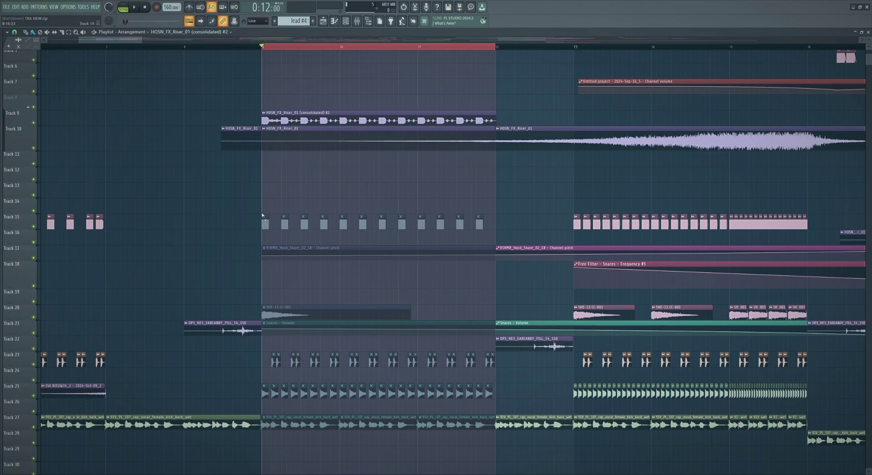
{"action": "left_click", "coordinate": [285, 222]}
{"action": "left_click", "coordinate": [298, 250]}
{"action": "left_click_drag", "start_coordinate": [309, 313], "coordinate": [414, 332]}
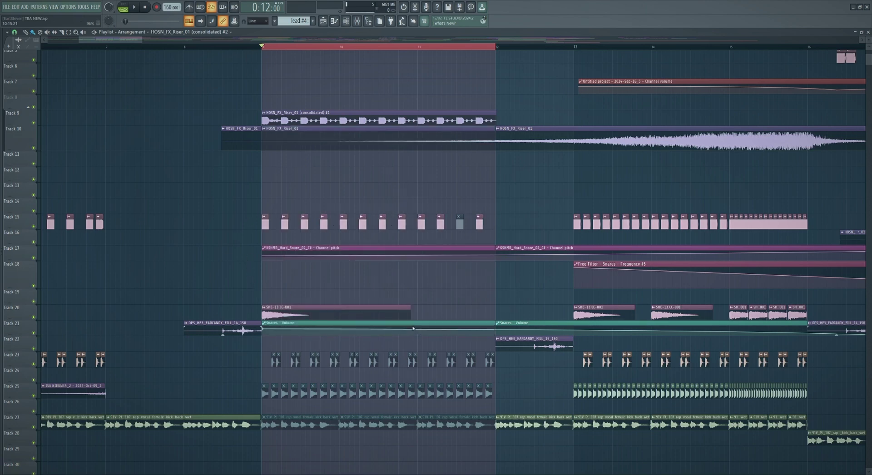
{"action": "key", "text": "ctrl+z"}
{"action": "key", "text": "ctrl+z"}
{"action": "key", "text": "ctrl+z"}
{"action": "key", "text": "ctrl+z"}
{"action": "scroll", "coordinate": [373, 145], "scroll_direction": "up", "scroll_amount": 2}
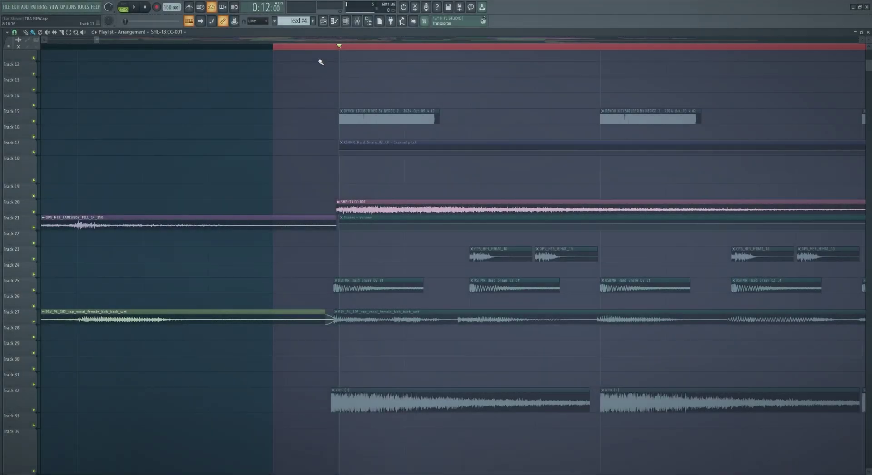
Step: Select the arrangement clips from the playhead onward, then clear the selection
{"action": "scroll", "coordinate": [334, 169], "scroll_direction": "up", "scroll_amount": 2}
{"action": "scroll", "coordinate": [335, 168], "scroll_direction": "down", "scroll_amount": 2}
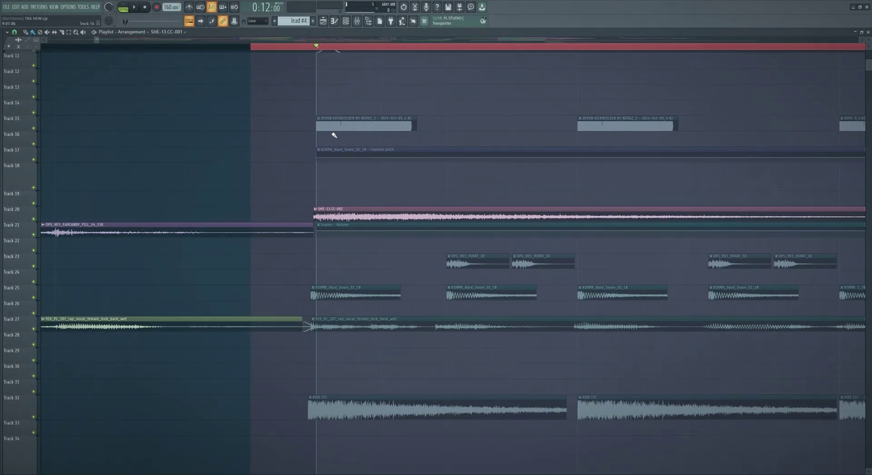
{"action": "left_click_drag", "start_coordinate": [717, 84], "coordinate": [313, 375]}
{"action": "left_click_drag", "start_coordinate": [680, 70], "coordinate": [307, 406]}
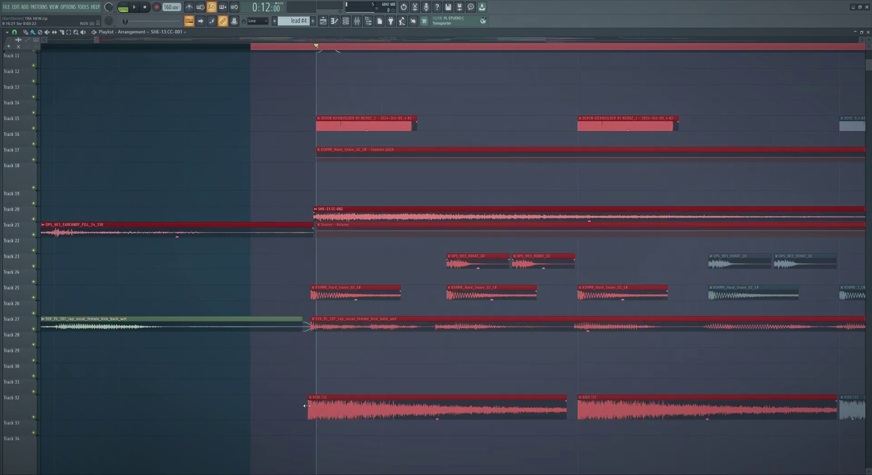
{"action": "left_click", "coordinate": [330, 273]}
Step: Nudge the first Track 25 snare clip right, then undo the change
{"action": "left_click_drag", "start_coordinate": [320, 295], "coordinate": [326, 295]}
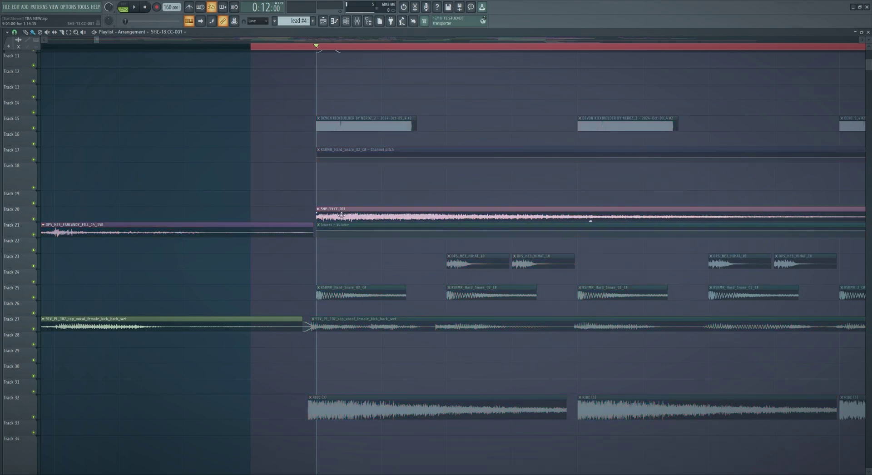
{"action": "key", "text": "ctrl+z"}
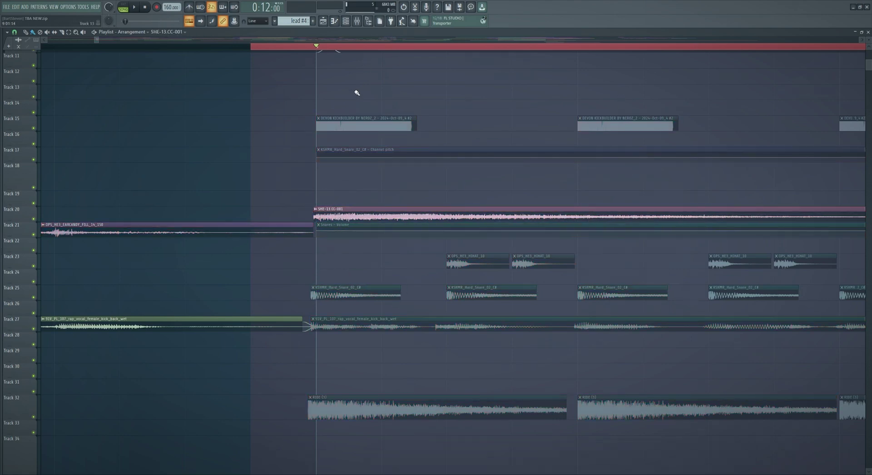
{"action": "key", "text": "ctrl+z"}
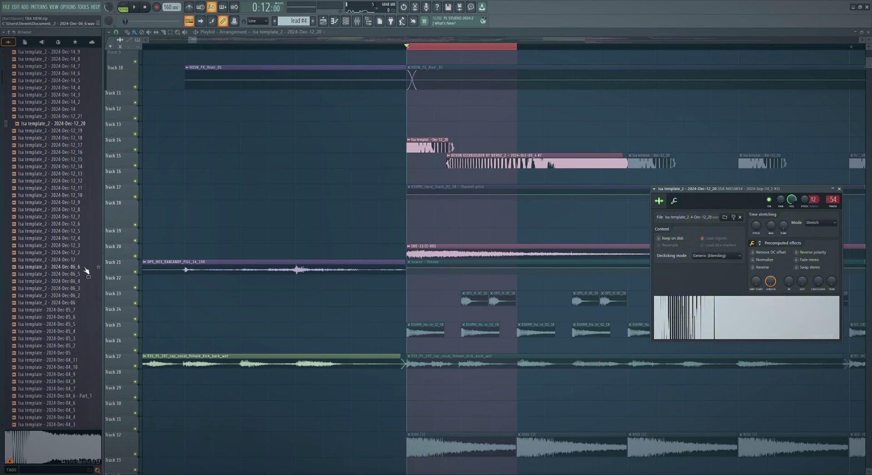
Step: Swap the sample to Isa template_2 - 2024-Dec-12_4, then Isa template - 2024-Dec-04_11, then Isa template_2 - 2024-Dec-12_15
{"action": "left_click", "coordinate": [39, 237]}
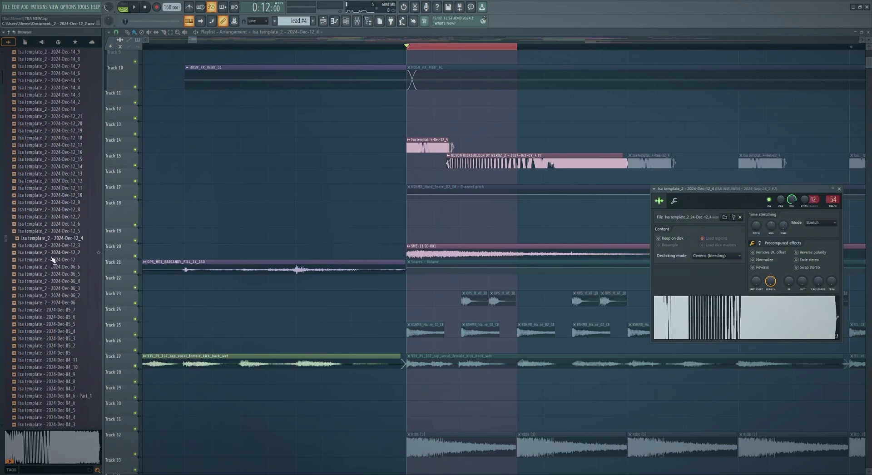
{"action": "left_click", "coordinate": [50, 360]}
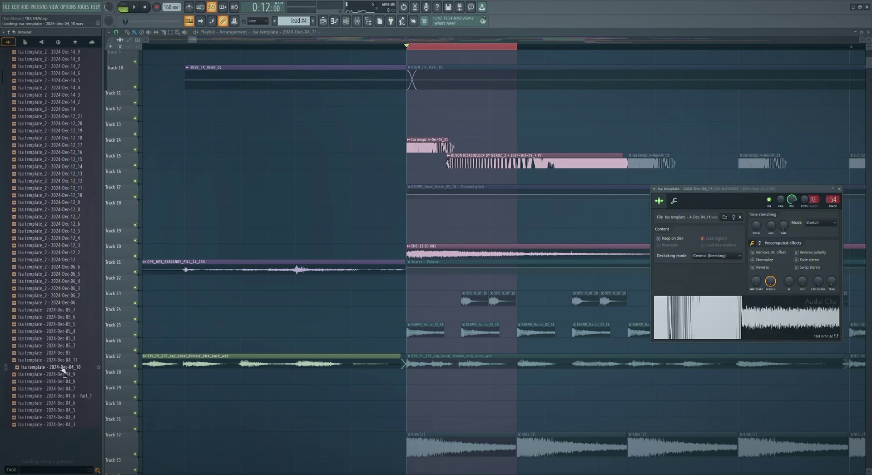
{"action": "left_click", "coordinate": [68, 160]}
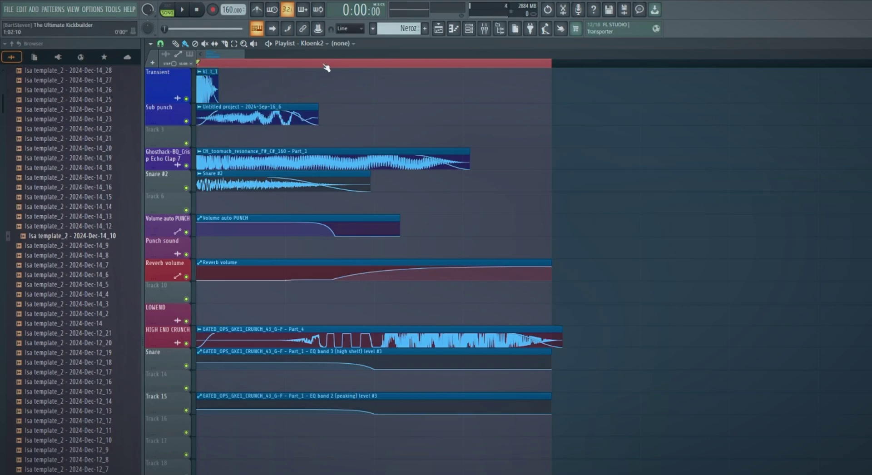
Step: Switch the playlist through the BLOODLUST, Neroz and Gated arrangements
{"action": "left_click", "coordinate": [311, 44]}
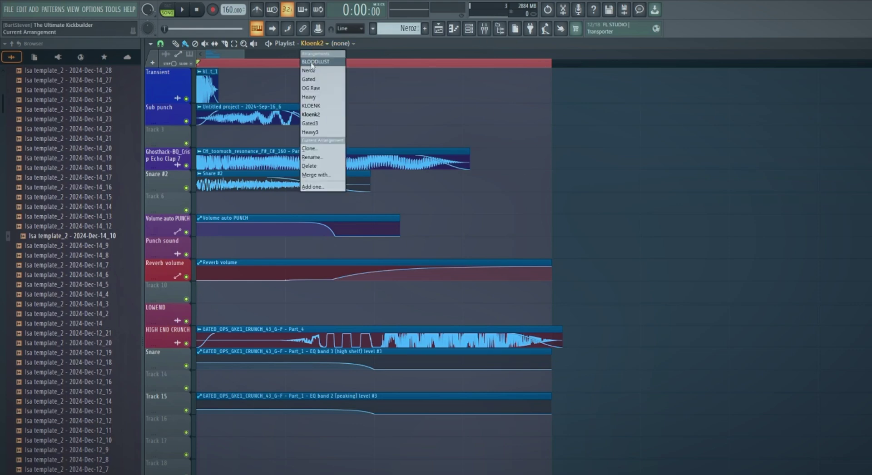
{"action": "left_click", "coordinate": [311, 61]}
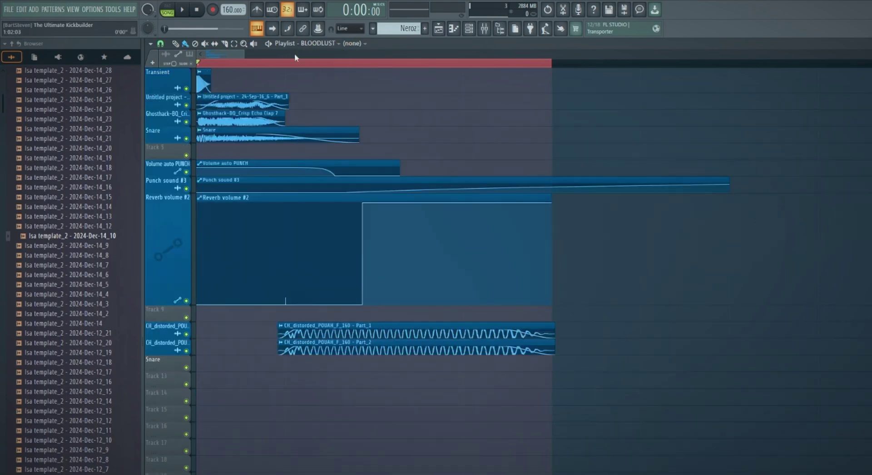
{"action": "left_click", "coordinate": [313, 43]}
{"action": "left_click", "coordinate": [309, 70]}
{"action": "left_click", "coordinate": [314, 44]}
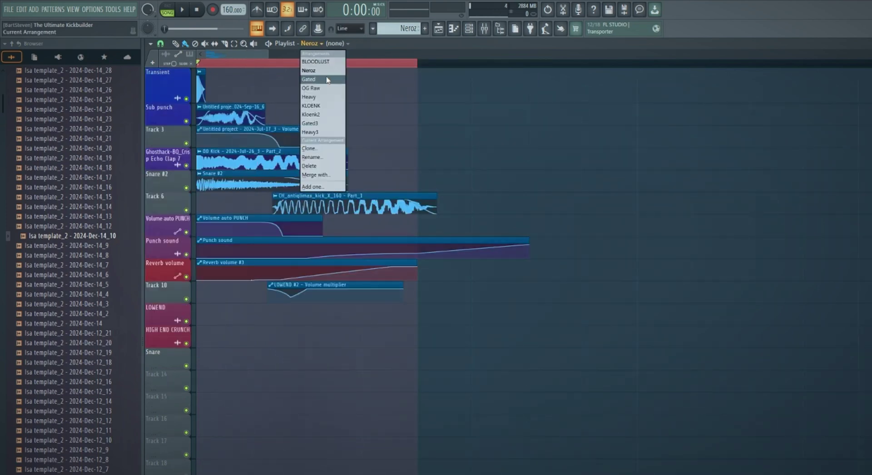
{"action": "left_click", "coordinate": [313, 79]}
{"action": "left_click", "coordinate": [315, 44]}
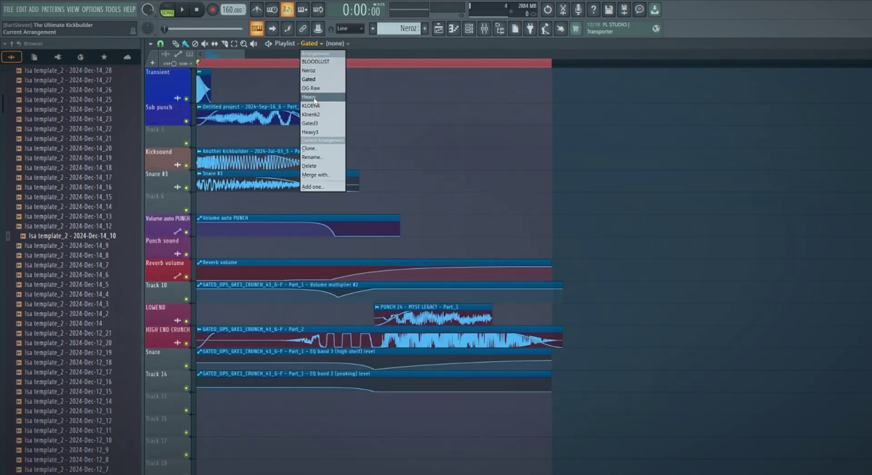
{"action": "left_click", "coordinate": [491, 175]}
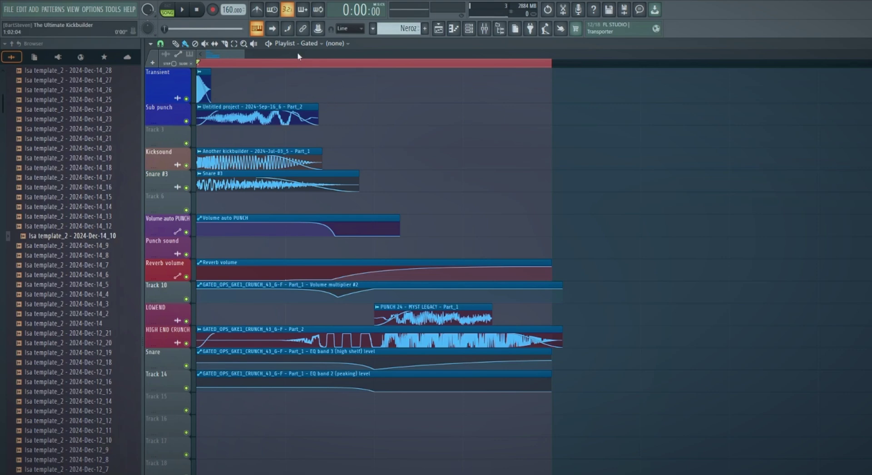
Step: Switch to the Gated3 arrangement and open the Sub punch clip's options
{"action": "left_click", "coordinate": [309, 43]}
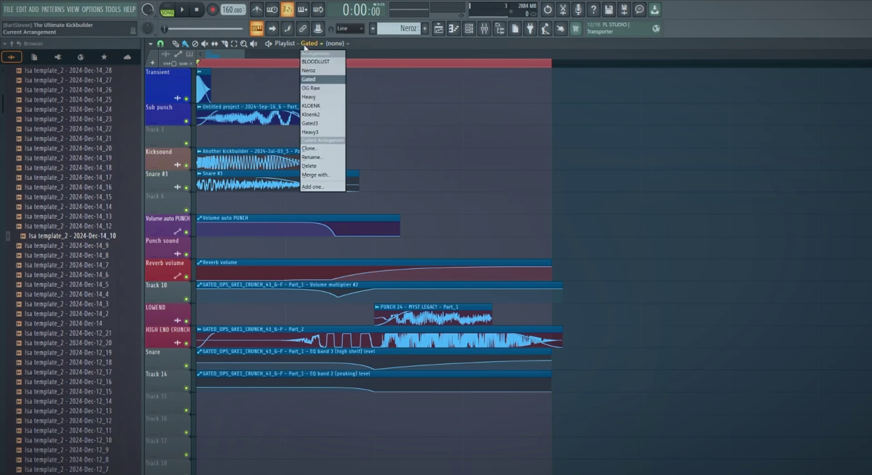
{"action": "left_click", "coordinate": [311, 123]}
{"action": "right_click", "coordinate": [203, 108]}
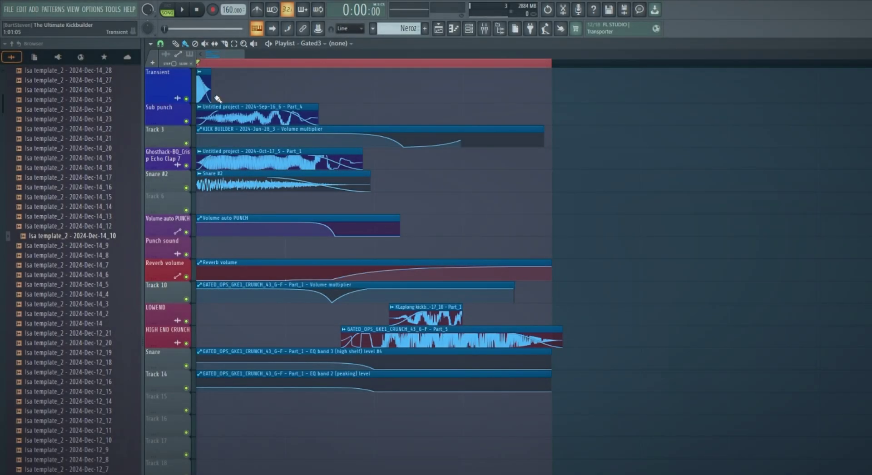
Step: Colour the 14 tracks from Sub punch to Track 14 with a red-to-green gradient
{"action": "left_click_drag", "start_coordinate": [195, 113], "coordinate": [201, 386]}
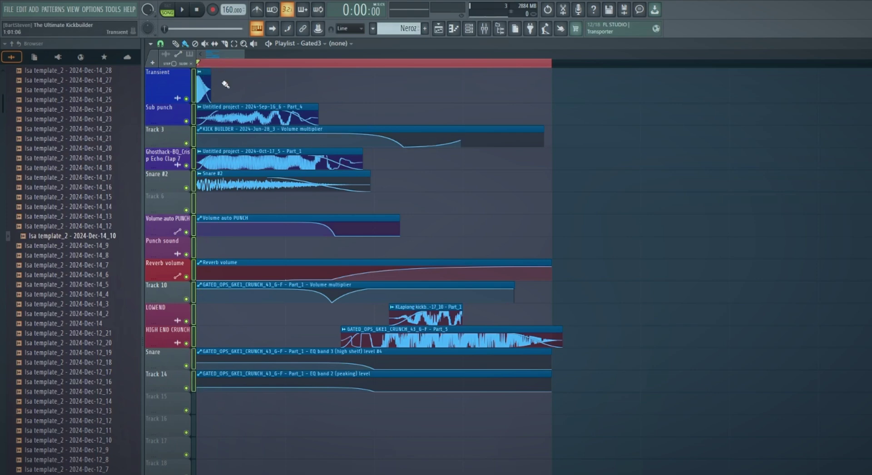
{"action": "key", "text": "F2"}
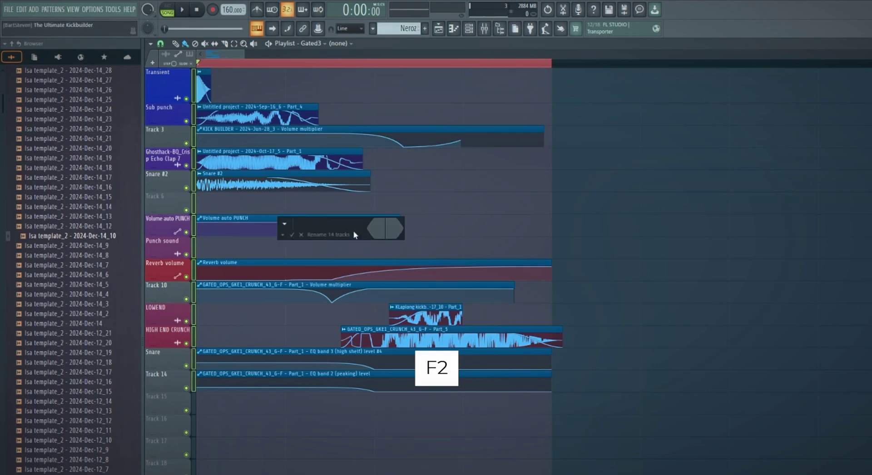
{"action": "left_click", "coordinate": [381, 232]}
{"action": "left_click", "coordinate": [476, 280]}
{"action": "left_click", "coordinate": [547, 453]}
{"action": "left_click", "coordinate": [396, 236]}
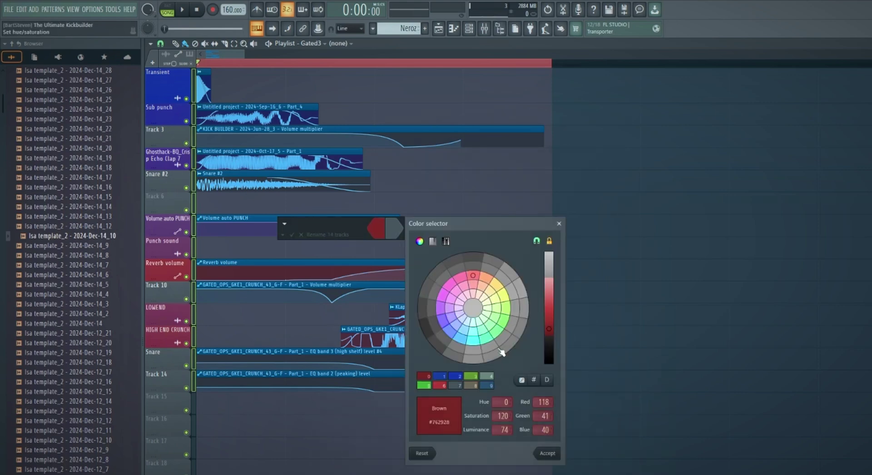
{"action": "left_click", "coordinate": [503, 334]}
{"action": "left_click", "coordinate": [547, 453]}
{"action": "key", "text": "Return"}
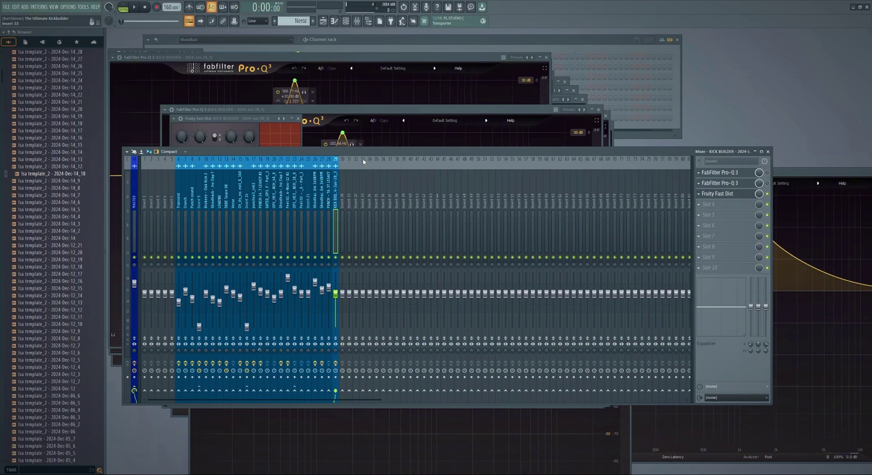
Step: Select mixer inserts 6–30 together and lower all their faders at once
{"action": "key", "text": "F12"}
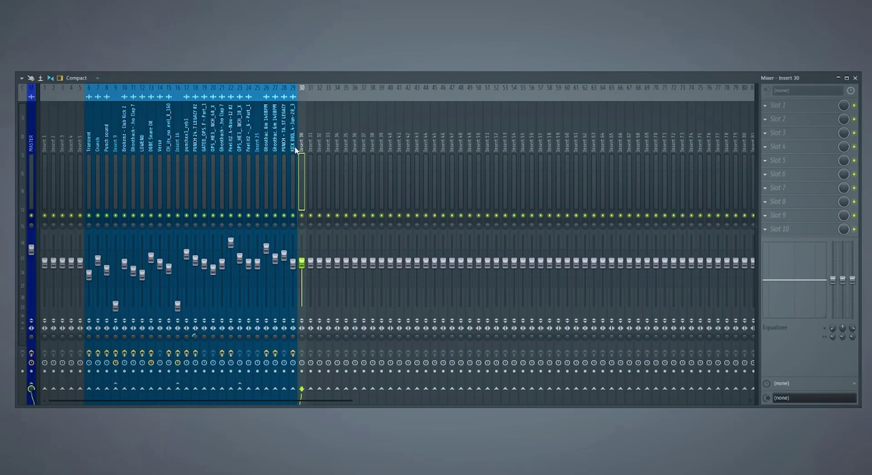
{"action": "key", "text": "ctrl"}
{"action": "left_click_drag", "start_coordinate": [294, 148], "coordinate": [92, 150]}
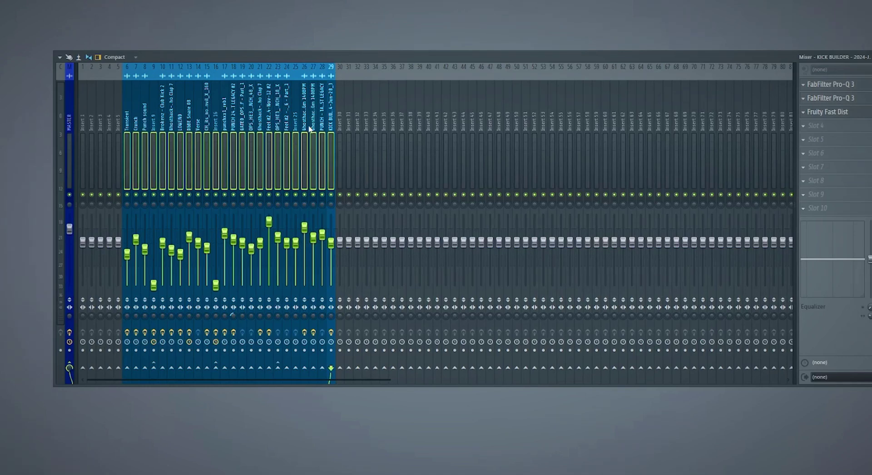
{"action": "key", "text": "alt"}
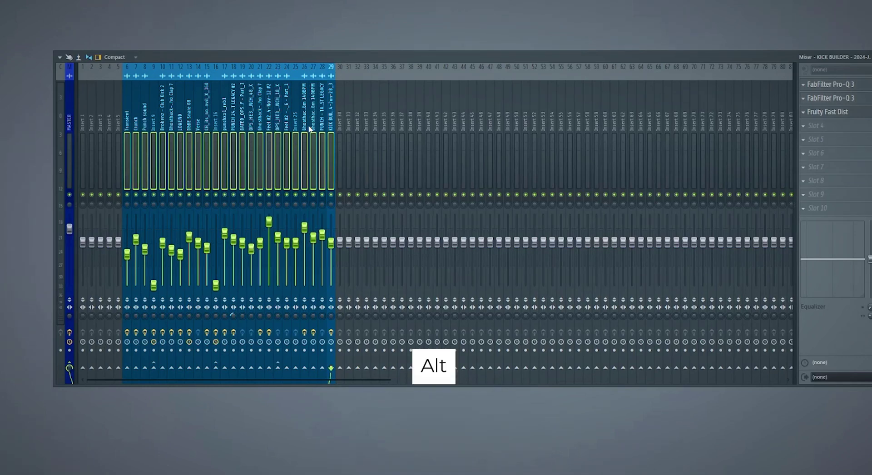
{"action": "scroll", "coordinate": [309, 129], "scroll_direction": "down", "scroll_amount": 1}
{"action": "scroll", "coordinate": [309, 129], "scroll_direction": "up", "scroll_amount": 1}
{"action": "left_click_drag", "start_coordinate": [189, 236], "coordinate": [189, 254]}
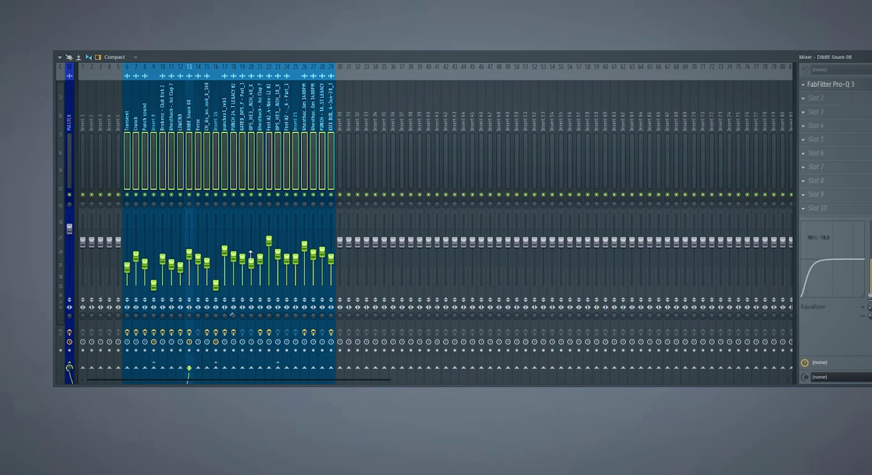
{"action": "left_click_drag", "start_coordinate": [130, 134], "coordinate": [339, 122]}
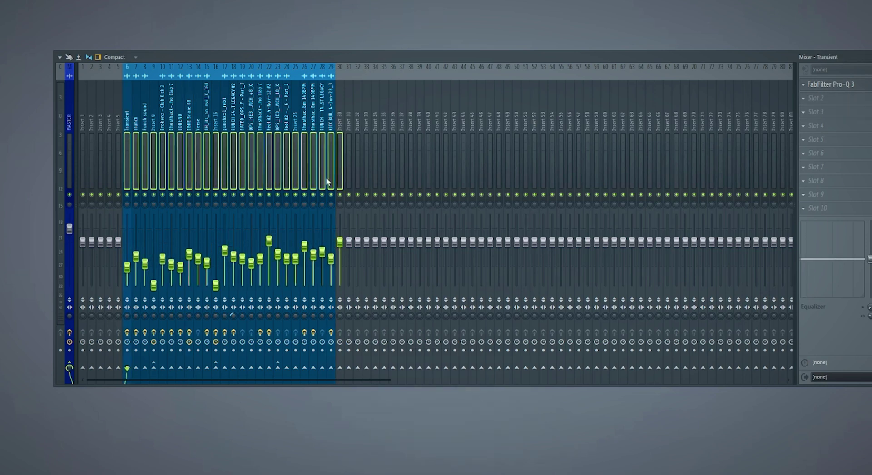
{"action": "left_click_drag", "start_coordinate": [322, 252], "coordinate": [322, 258]}
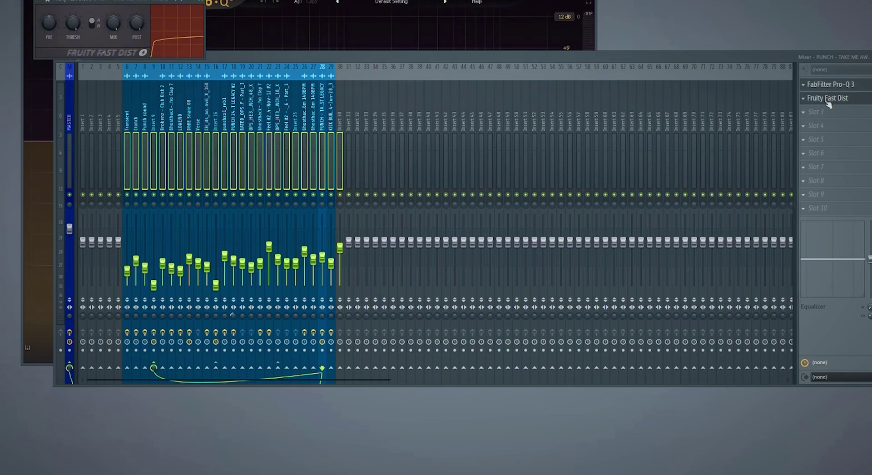
Step: Move Fruity Fast Dist down one slot and load FabFilter Pro-Q 3 into the freed slot
{"action": "mouse_move", "coordinate": [829, 104]}
{"action": "left_mouse_down"}
{"action": "mouse_move", "coordinate": [832, 86]}
{"action": "mouse_move", "coordinate": [830, 117]}
{"action": "left_mouse_up"}
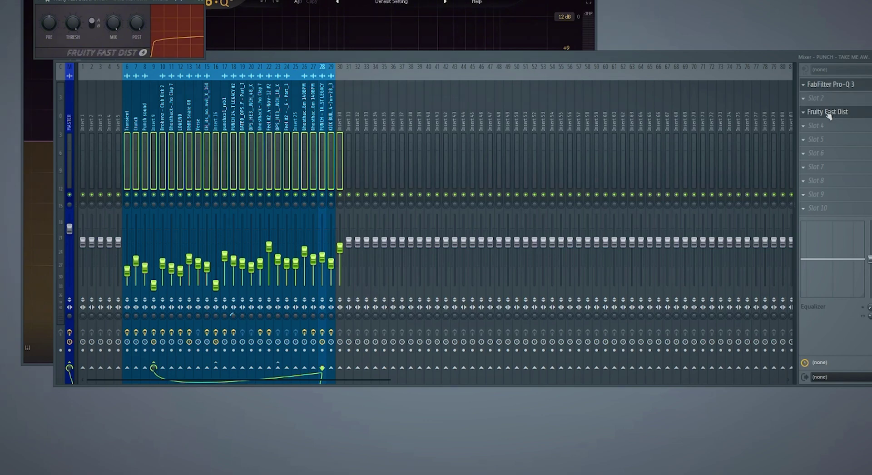
{"action": "left_click", "coordinate": [808, 101]}
{"action": "left_click", "coordinate": [599, 195]}
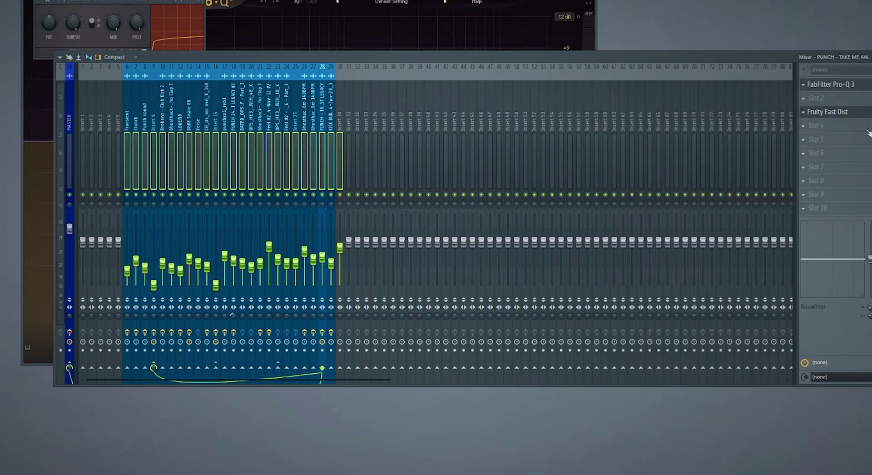
{"action": "mouse_move", "coordinate": [763, 169]}
{"action": "left_mouse_down"}
{"action": "mouse_move", "coordinate": [764, 190]}
{"action": "mouse_move", "coordinate": [764, 169]}
{"action": "left_mouse_up"}
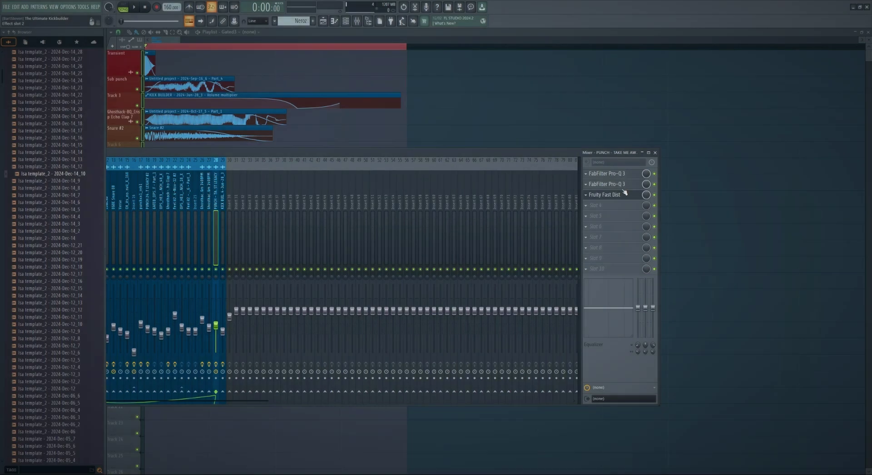
Step: Open the Pro-Q 3 editor, close the mixer, move the editor aside, and select all playlist clips
{"action": "left_click", "coordinate": [623, 186]}
{"action": "left_click", "coordinate": [654, 152]}
{"action": "left_click_drag", "start_coordinate": [459, 100], "coordinate": [743, 88]}
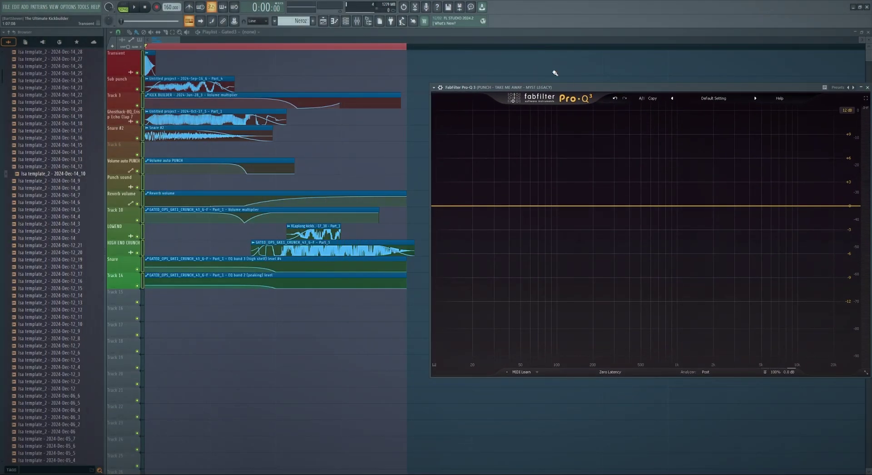
{"action": "left_click", "coordinate": [438, 89]}
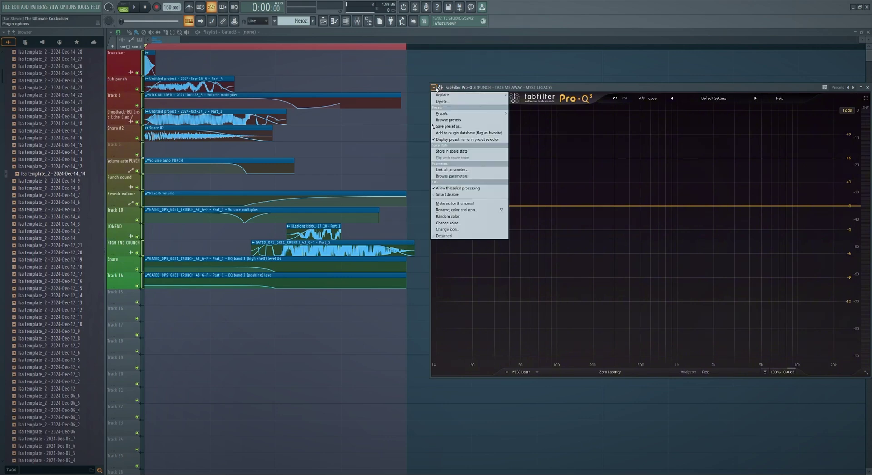
{"action": "left_click", "coordinate": [465, 239]}
{"action": "key", "text": "ctrl+a"}
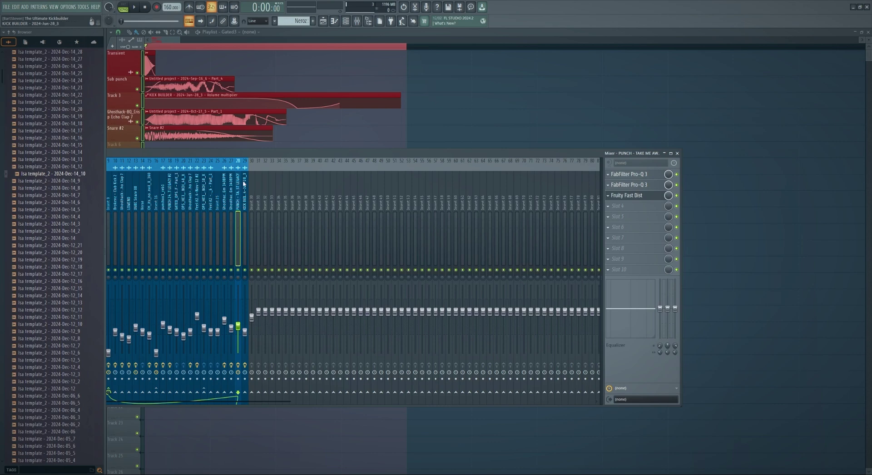
Step: Drop the PUNCH mixer state preset onto insert 28 in the mixer
{"action": "right_click", "coordinate": [239, 205]}
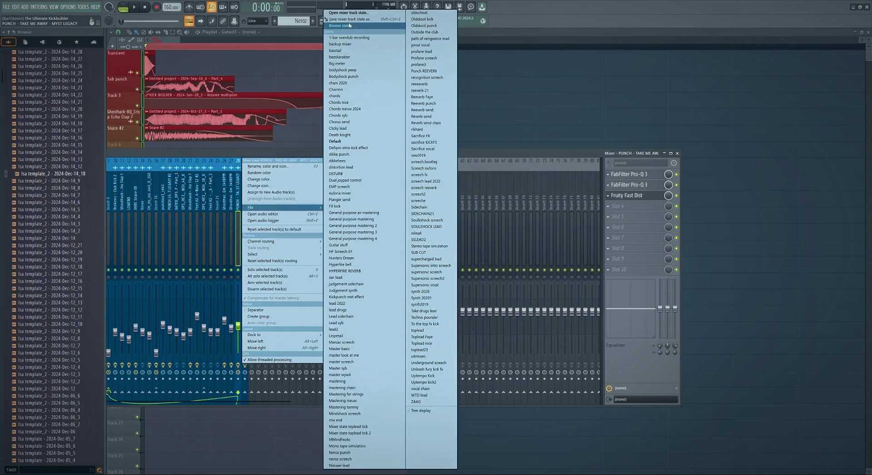
{"action": "left_click", "coordinate": [242, 158]}
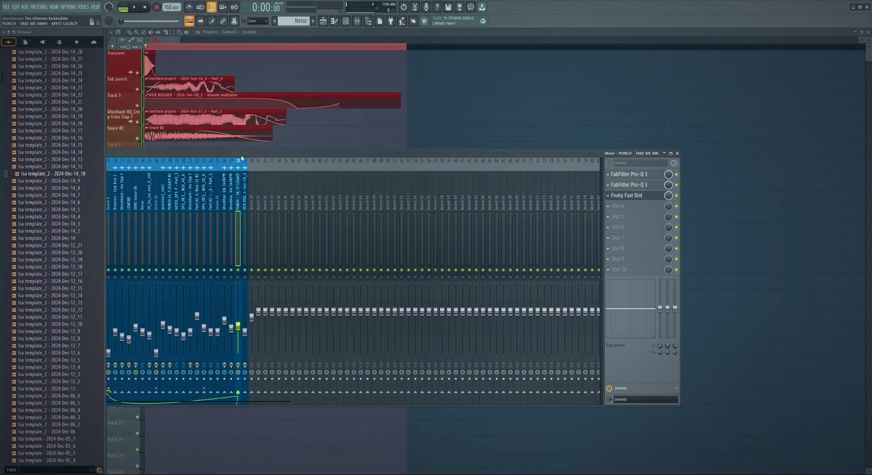
{"action": "right_click", "coordinate": [239, 193]}
{"action": "mouse_move", "coordinate": [256, 208]}
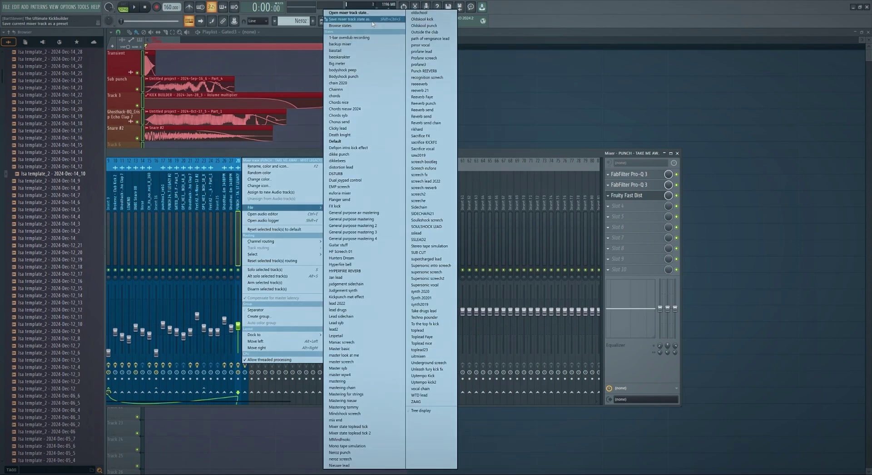
{"action": "left_click_drag", "start_coordinate": [373, 23], "coordinate": [350, 75]}
{"action": "left_click_drag", "start_coordinate": [272, 206], "coordinate": [273, 206]}
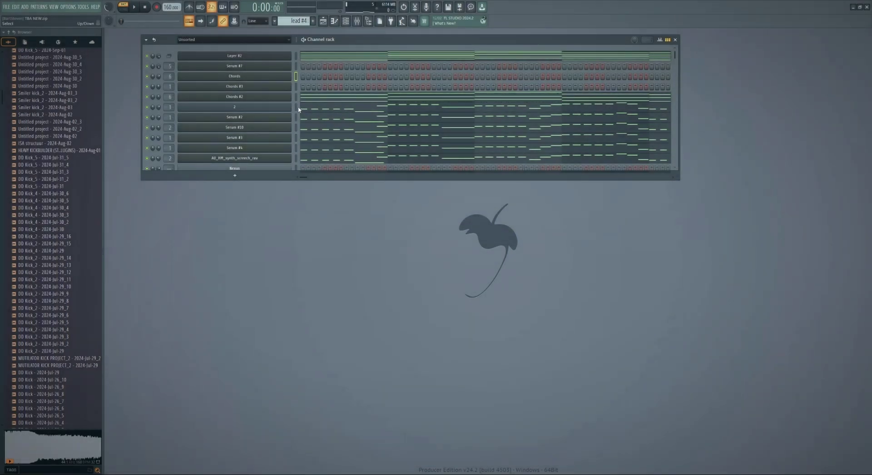
Step: Insert a Layer #3 channel below Chords #3 and select channel 2 through AU_HM_synth_screech_rav as children
{"action": "right_click", "coordinate": [291, 86]}
{"action": "mouse_move", "coordinate": [330, 143]}
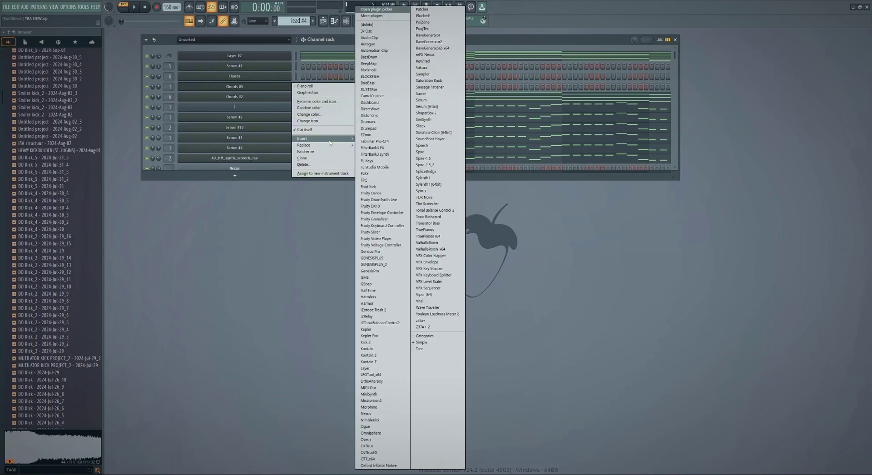
{"action": "left_click", "coordinate": [375, 369]}
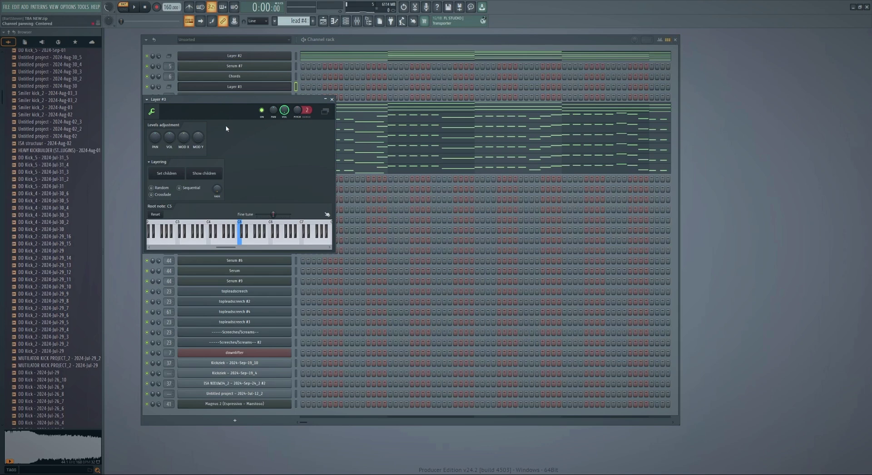
{"action": "left_click_drag", "start_coordinate": [217, 106], "coordinate": [749, 116]}
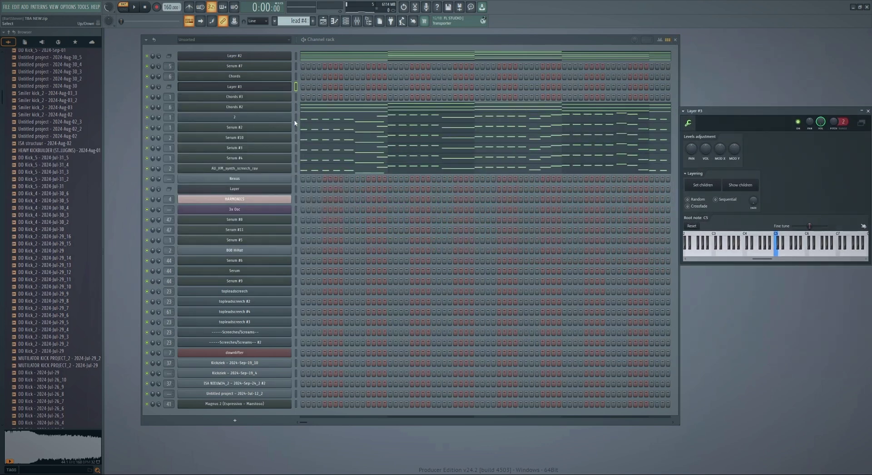
{"action": "left_click_drag", "start_coordinate": [296, 121], "coordinate": [296, 168]}
{"action": "left_click_drag", "start_coordinate": [738, 116], "coordinate": [714, 107]}
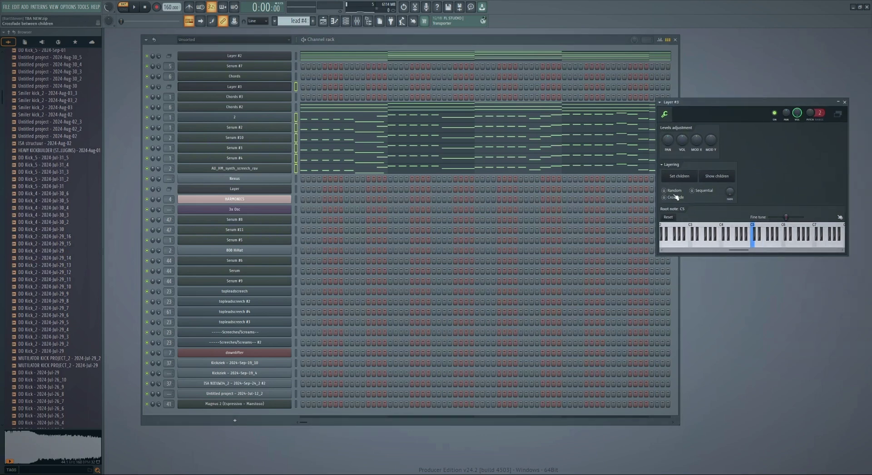
Step: Check the child channels' piano rolls, then show Layer #3's notes in the piano roll
{"action": "left_click", "coordinate": [311, 128]}
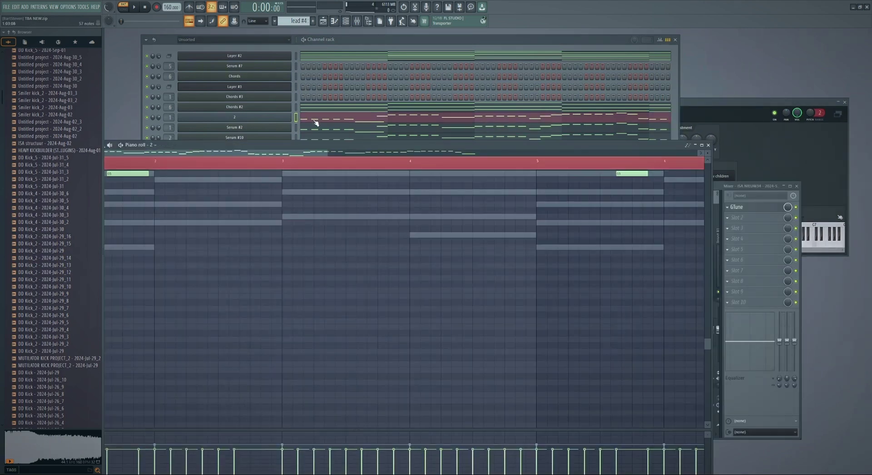
{"action": "left_click", "coordinate": [314, 141]}
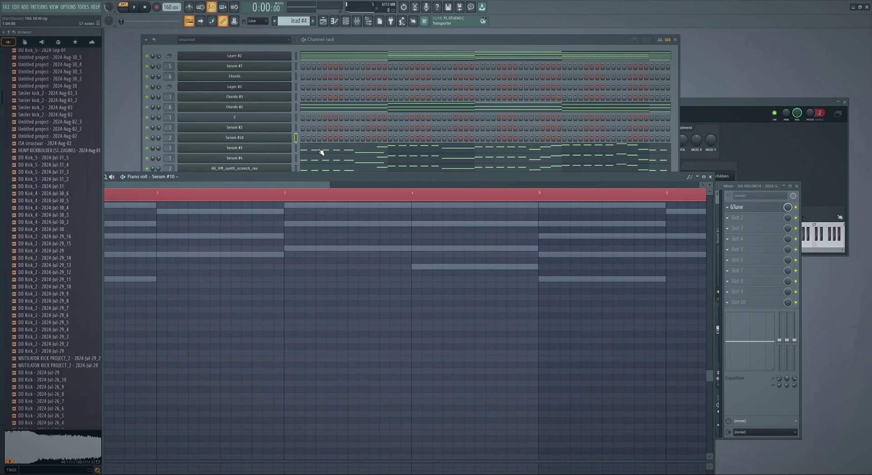
{"action": "left_click", "coordinate": [319, 168]}
{"action": "left_click", "coordinate": [269, 88]}
{"action": "right_click", "coordinate": [291, 88]}
{"action": "left_click", "coordinate": [305, 105]}
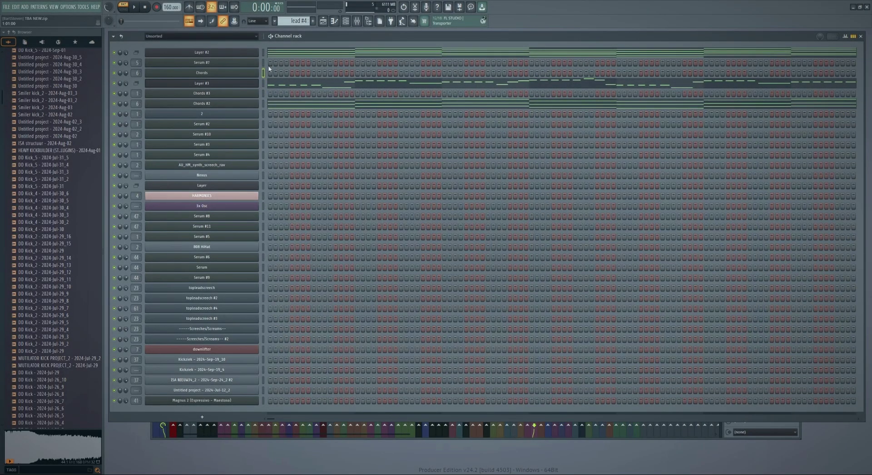
Step: Select the channels from Chords to Serum #10, reorder them, and group them as 'Leads'
{"action": "left_click_drag", "start_coordinate": [263, 86], "coordinate": [265, 134]}
{"action": "key", "text": "alt+Down"}
{"action": "key", "text": "alt+Down"}
{"action": "key", "text": "alt+Down"}
{"action": "key", "text": "alt+Down"}
{"action": "key", "text": "alt+Down"}
{"action": "key", "text": "alt+Down"}
{"action": "key", "text": "alt+Down"}
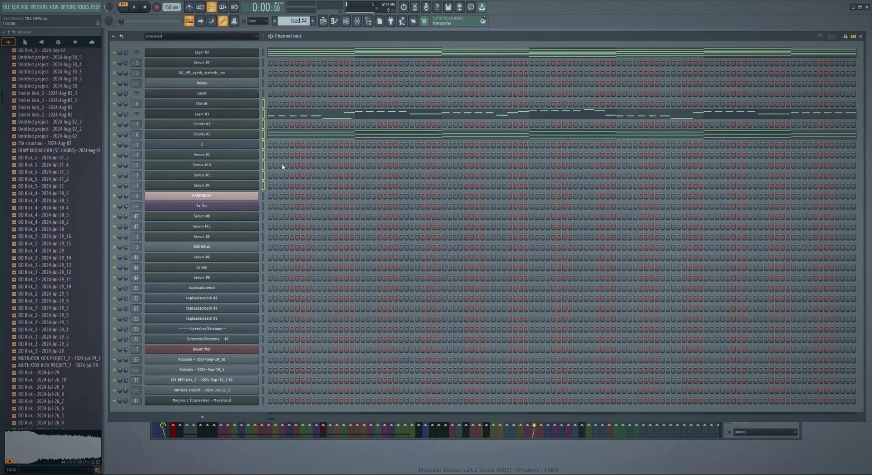
{"action": "key", "text": "alt+Up"}
{"action": "key", "text": "alt+Up"}
{"action": "key", "text": "alt+Up"}
{"action": "key", "text": "alt+Up"}
{"action": "key", "text": "alt+Up"}
{"action": "key", "text": "alt+Up"}
{"action": "key", "text": "alt+Up"}
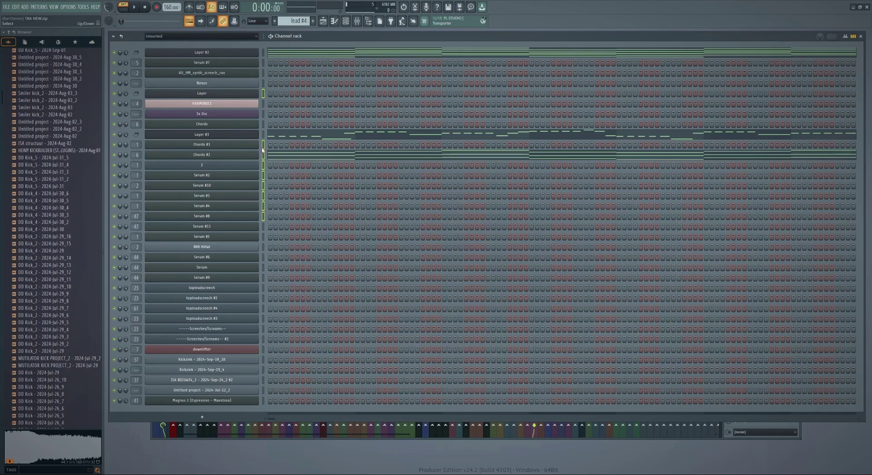
{"action": "key", "text": "alt+g"}
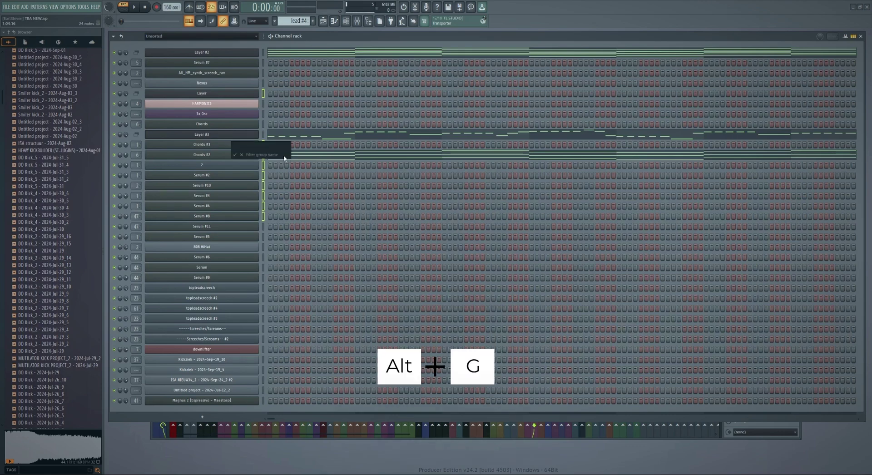
{"action": "type", "text": "Leads"}
{"action": "key", "text": "Return"}
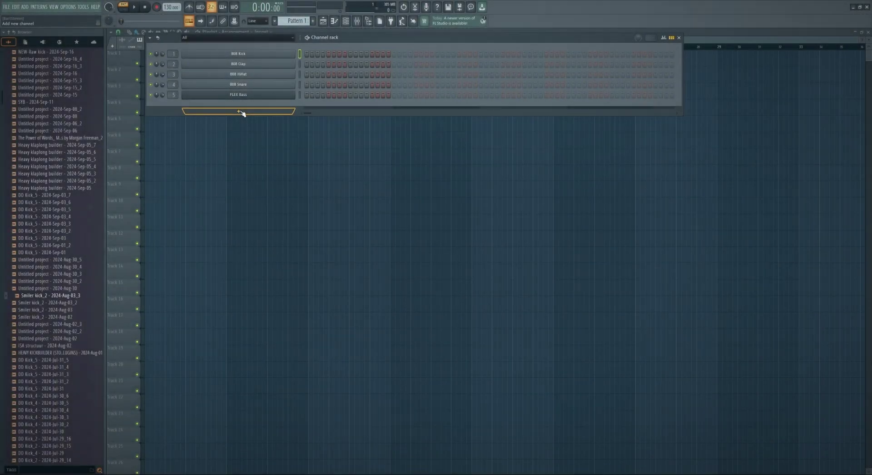
Step: In the new project, open the instrument list under the Channel rack to add a channel
{"action": "left_click", "coordinate": [241, 111]}
Step: Add a FLEX channel, then load Serum as a new channel from the F8 plugin picker
{"action": "left_click", "coordinate": [199, 180]}
{"action": "right_click", "coordinate": [248, 95]}
{"action": "mouse_move", "coordinate": [318, 148]}
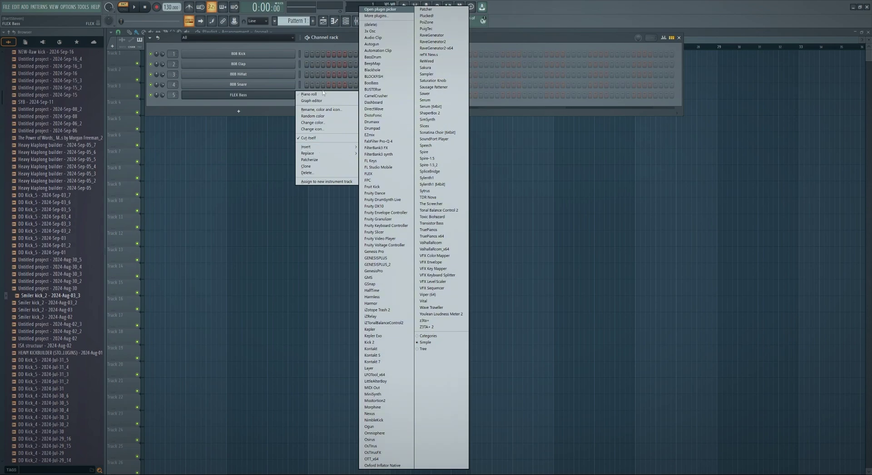
{"action": "key", "text": "F8"}
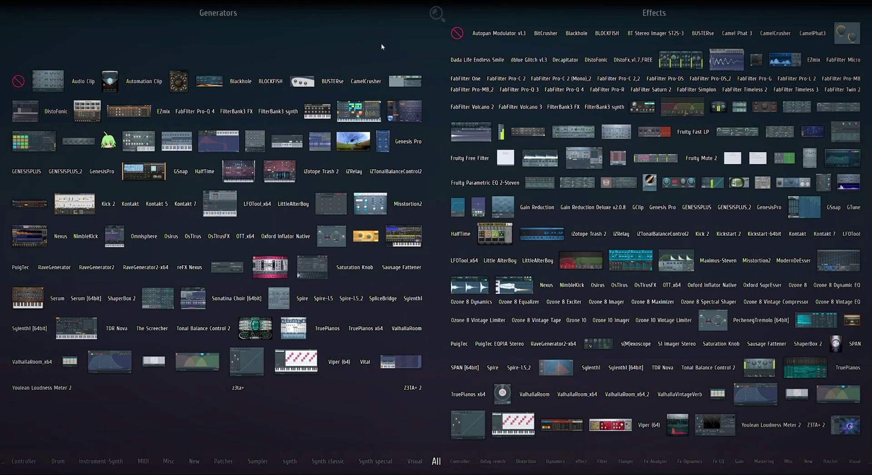
{"action": "type", "text": "sylenth"}
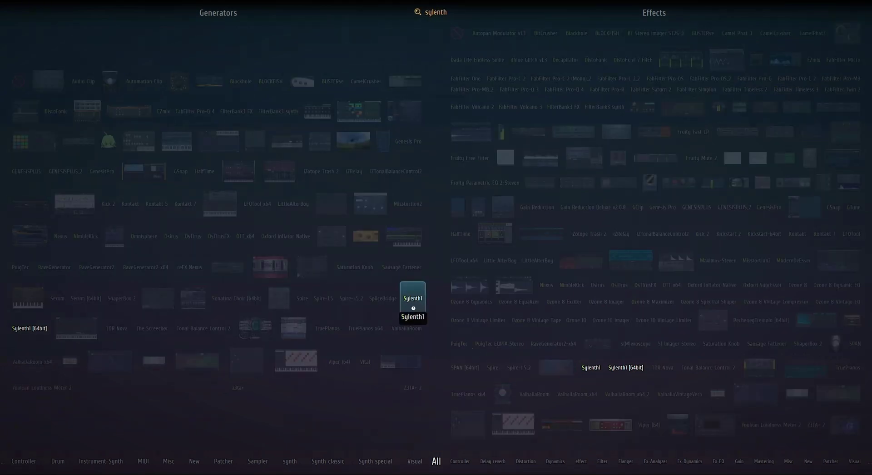
{"action": "left_click", "coordinate": [413, 308]}
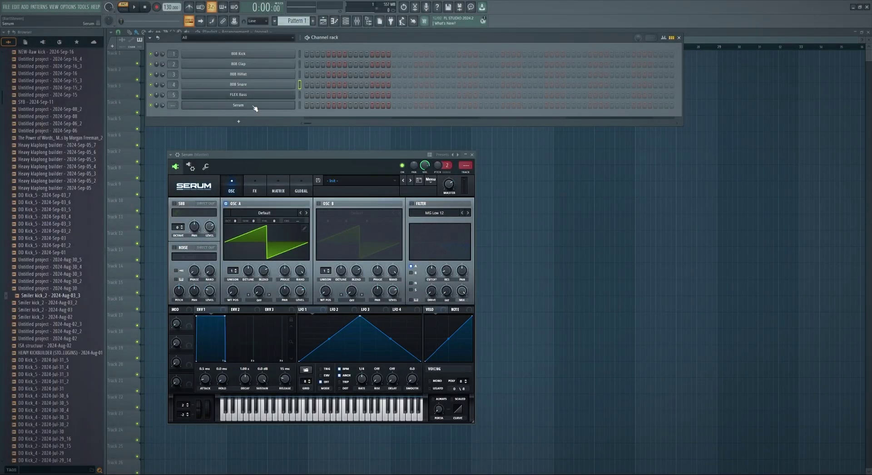
Step: Reposition the Serum window and load its Chords02 preset
{"action": "left_click", "coordinate": [254, 106]}
{"action": "left_click", "coordinate": [254, 107]}
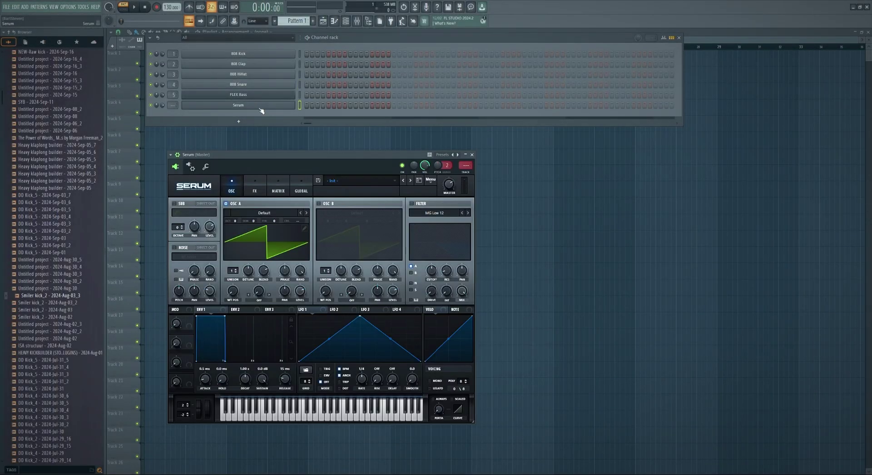
{"action": "left_click_drag", "start_coordinate": [355, 159], "coordinate": [331, 147]}
{"action": "left_click", "coordinate": [319, 172]}
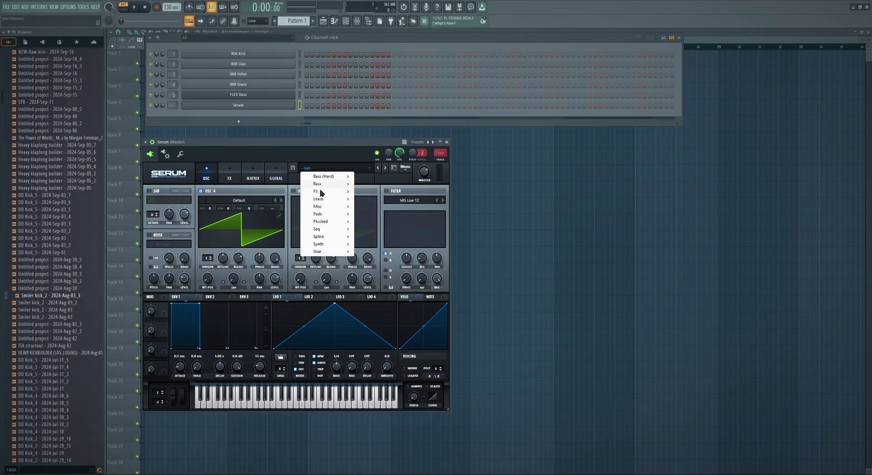
{"action": "mouse_move", "coordinate": [320, 253]}
{"action": "mouse_move", "coordinate": [369, 252]}
{"action": "left_click", "coordinate": [442, 266]}
Step: Open the Serum channel's piano roll, moved higher and enlarged
{"action": "right_click", "coordinate": [295, 104]}
{"action": "left_click", "coordinate": [313, 107]}
{"action": "left_click_drag", "start_coordinate": [267, 177], "coordinate": [379, 47]}
{"action": "key", "text": "alt+p"}
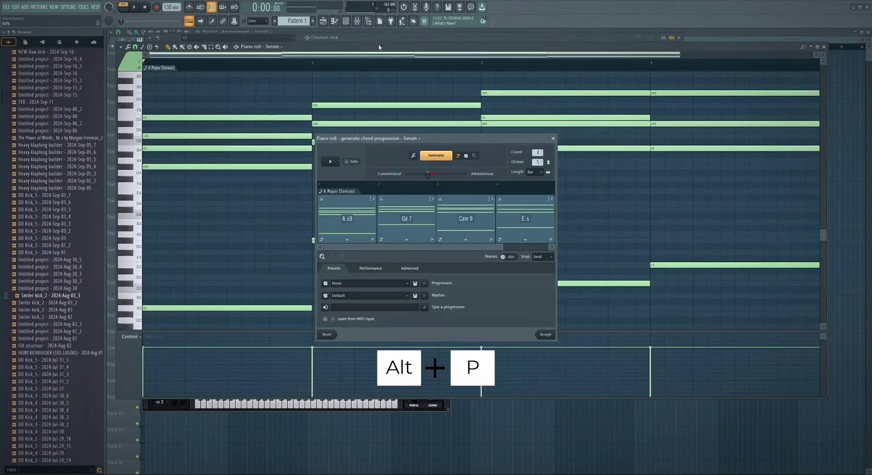
Step: Generate a new A, E, D, B chord progression, play it back, then stop playback
{"action": "left_click_drag", "start_coordinate": [432, 142], "coordinate": [321, 105]}
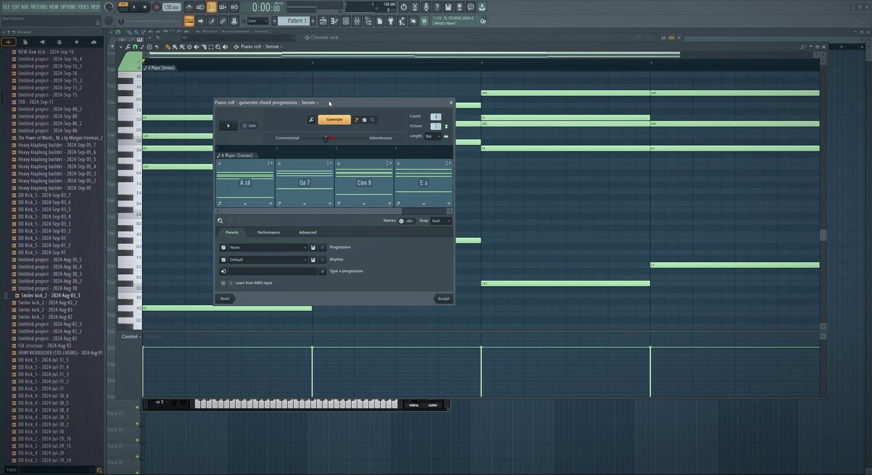
{"action": "left_click", "coordinate": [330, 122]}
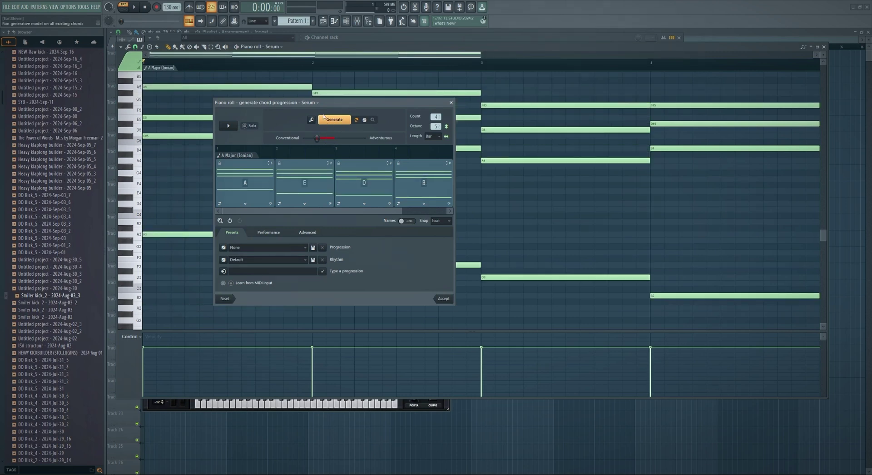
{"action": "left_click", "coordinate": [229, 126]}
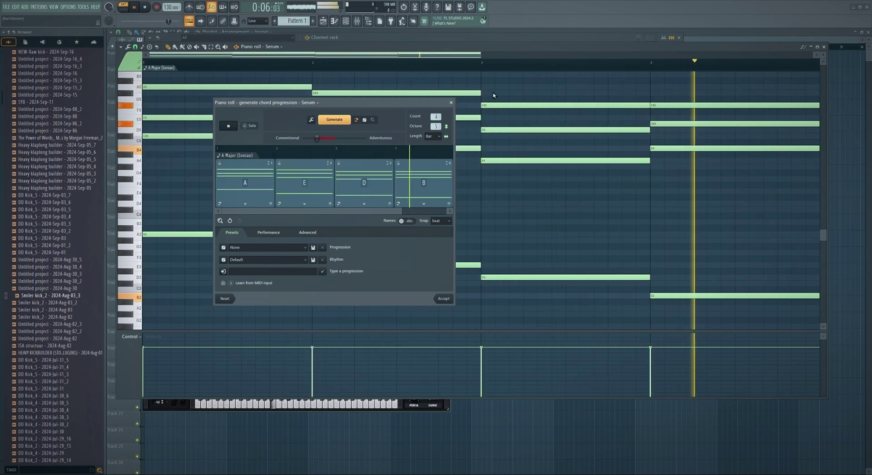
{"action": "key", "text": "space"}
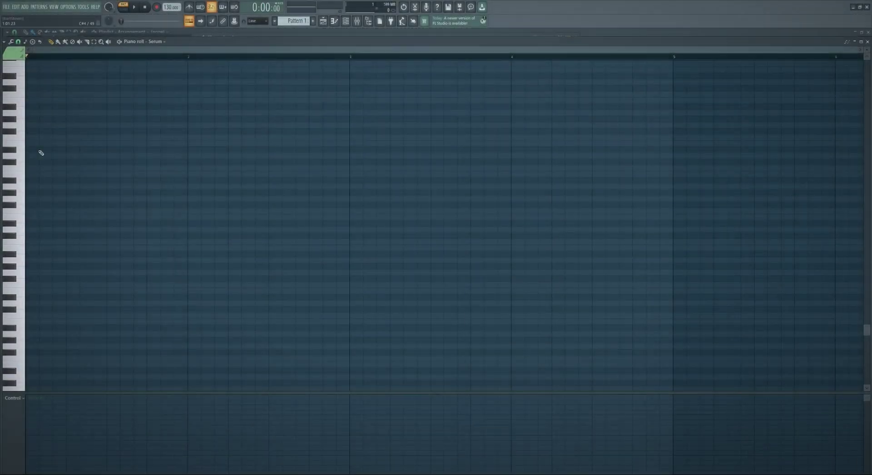
Step: Set the piano roll's View > Key labels option to All notes
{"action": "left_click", "coordinate": [6, 42]}
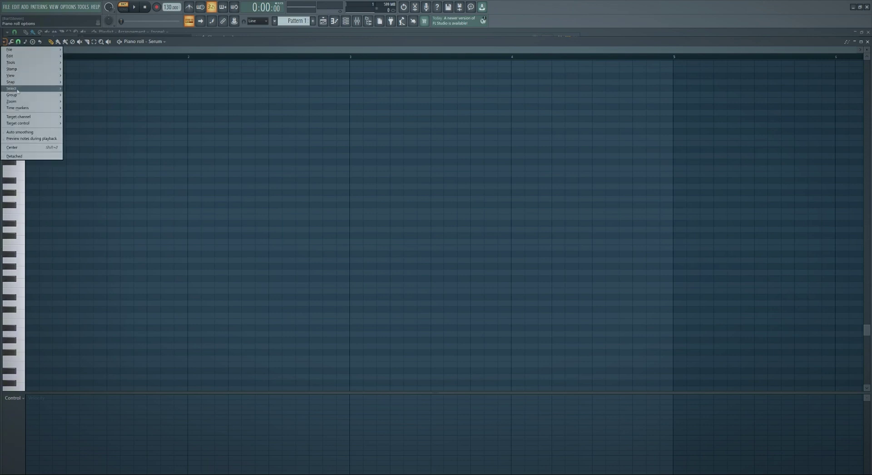
{"action": "mouse_move", "coordinate": [23, 78]}
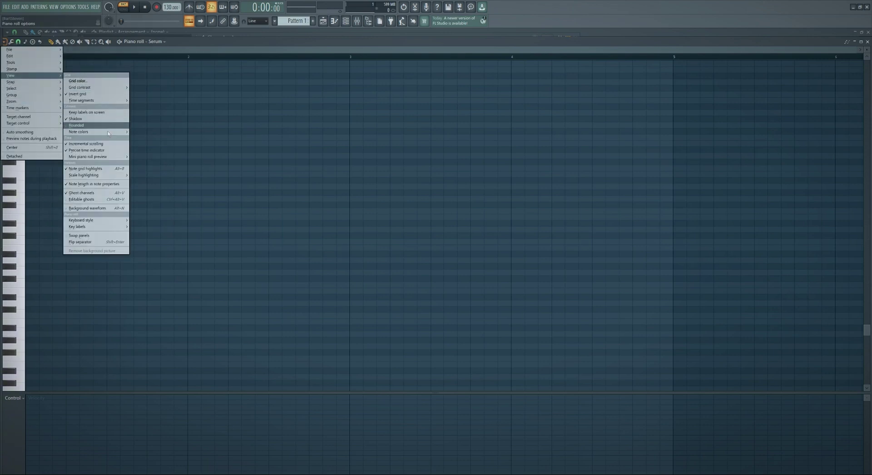
{"action": "mouse_move", "coordinate": [107, 227]}
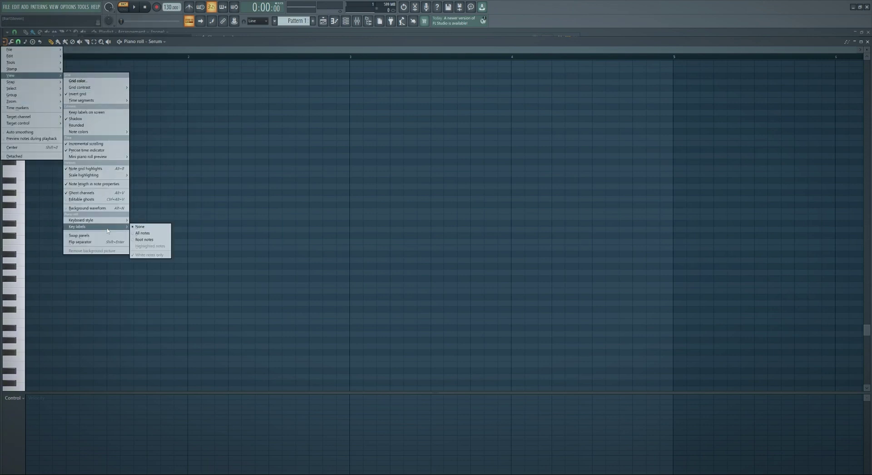
{"action": "left_click", "coordinate": [143, 233]}
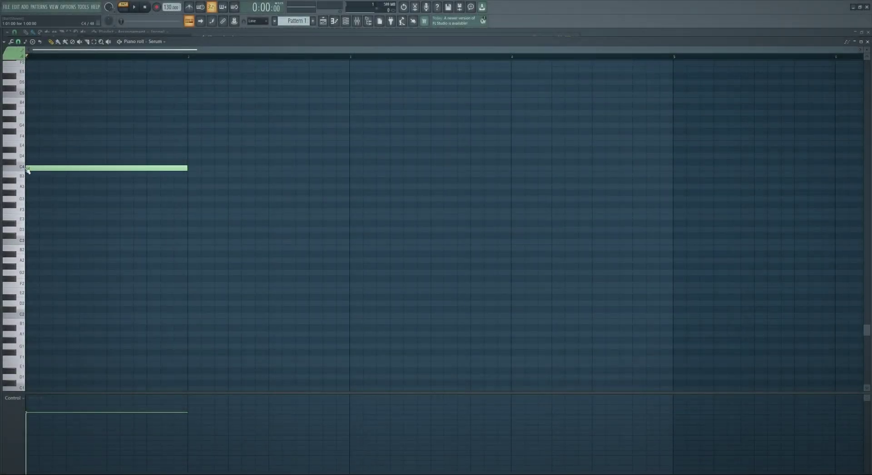
{"action": "left_click", "coordinate": [4, 42]}
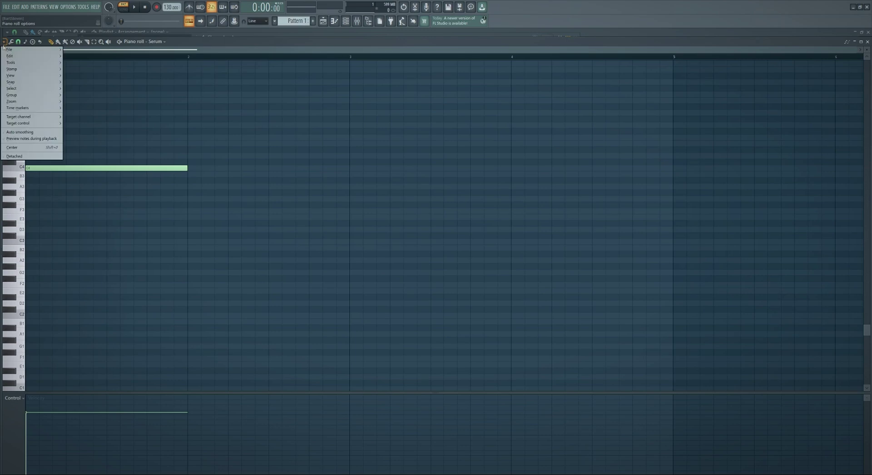
{"action": "mouse_move", "coordinate": [7, 58]}
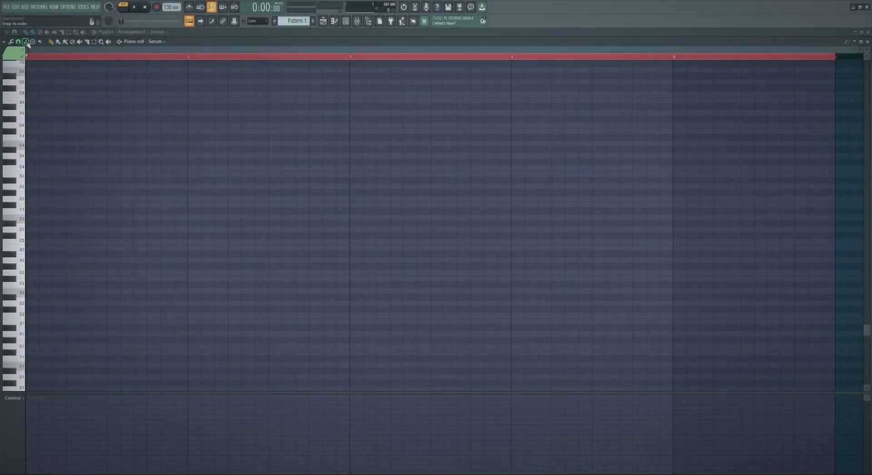
Step: Set snap-to-scale to Major (Ionian) and choose the scale's root note
{"action": "left_click", "coordinate": [26, 42]}
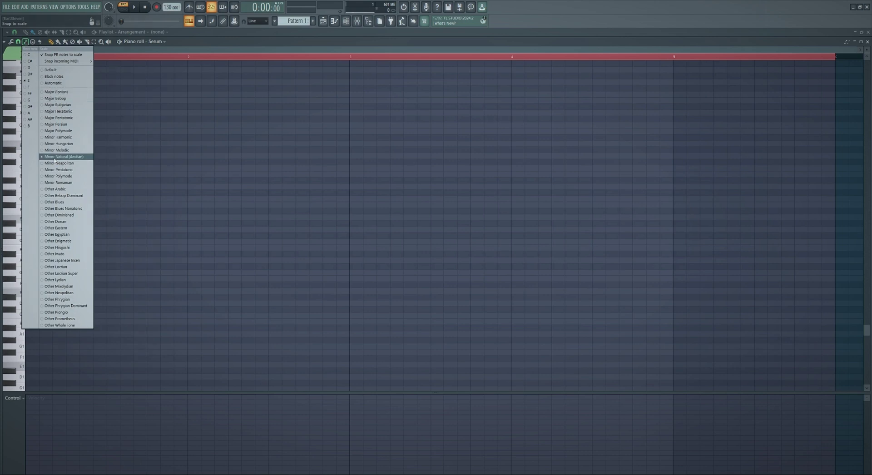
{"action": "left_click", "coordinate": [55, 92]}
{"action": "left_click", "coordinate": [26, 42]}
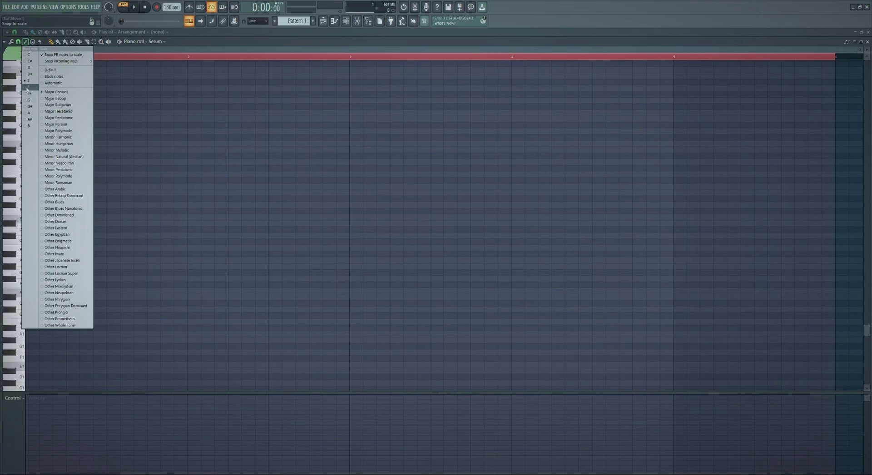
{"action": "left_click", "coordinate": [28, 87]}
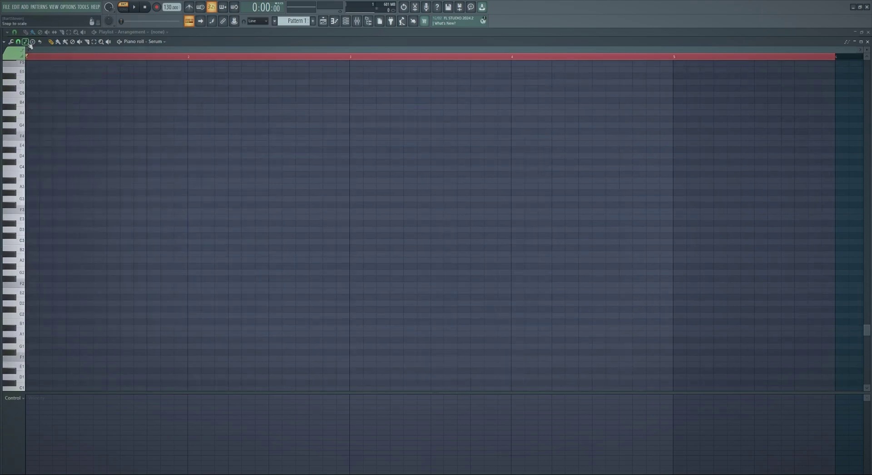
Step: Draw an F4 note, a G4 note at bar 2, and a four-note chord at bar 3
{"action": "left_click", "coordinate": [40, 153]}
{"action": "left_click_drag", "start_coordinate": [27, 156], "coordinate": [45, 137]}
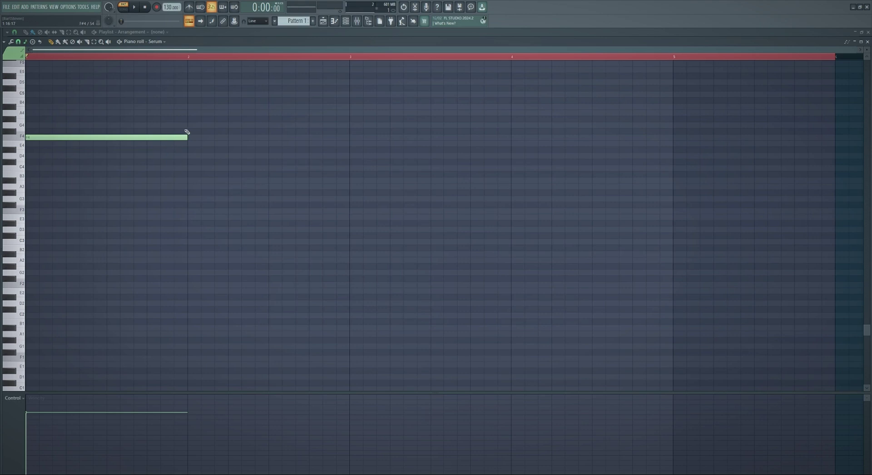
{"action": "left_click", "coordinate": [25, 41]}
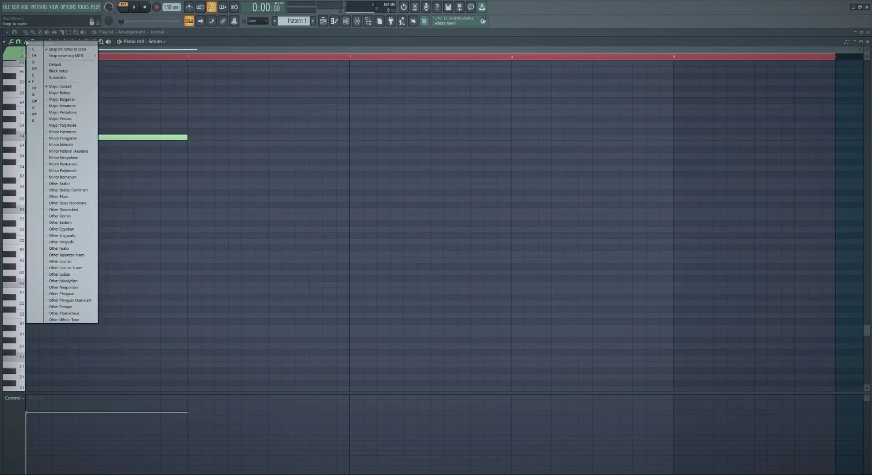
{"action": "left_click", "coordinate": [193, 125]}
{"action": "left_click_drag", "start_coordinate": [354, 113], "coordinate": [356, 193]}
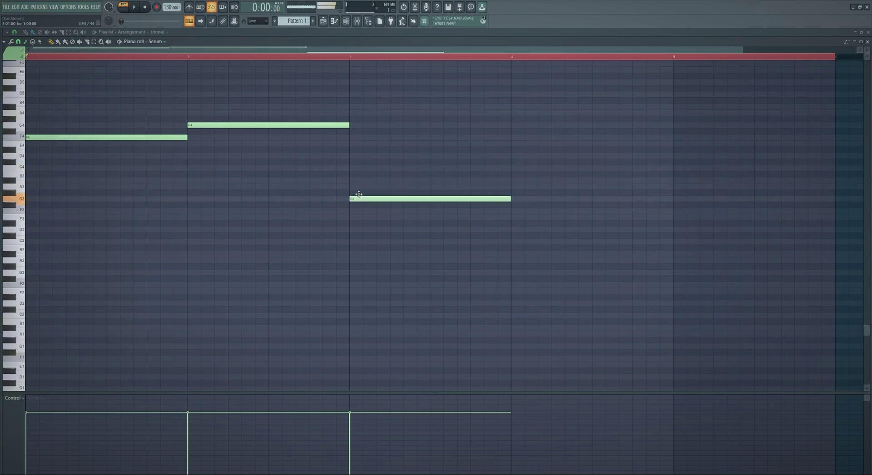
{"action": "left_click", "coordinate": [351, 185]}
{"action": "left_click", "coordinate": [359, 168]}
{"action": "left_click", "coordinate": [365, 144]}
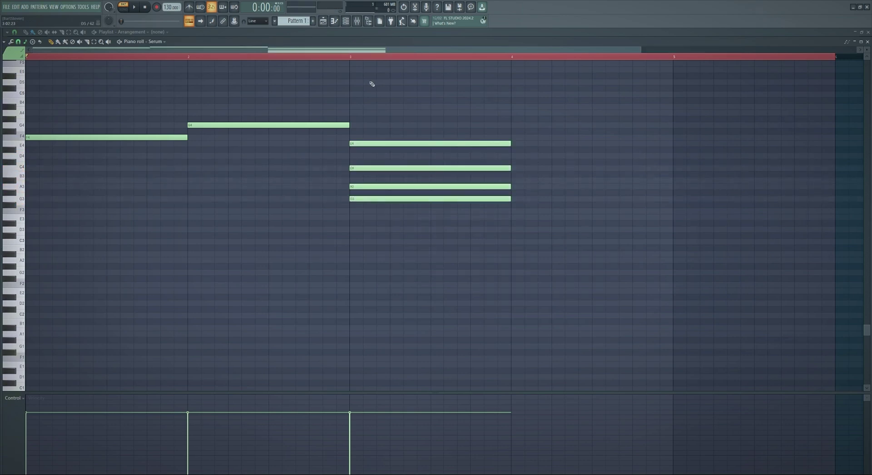